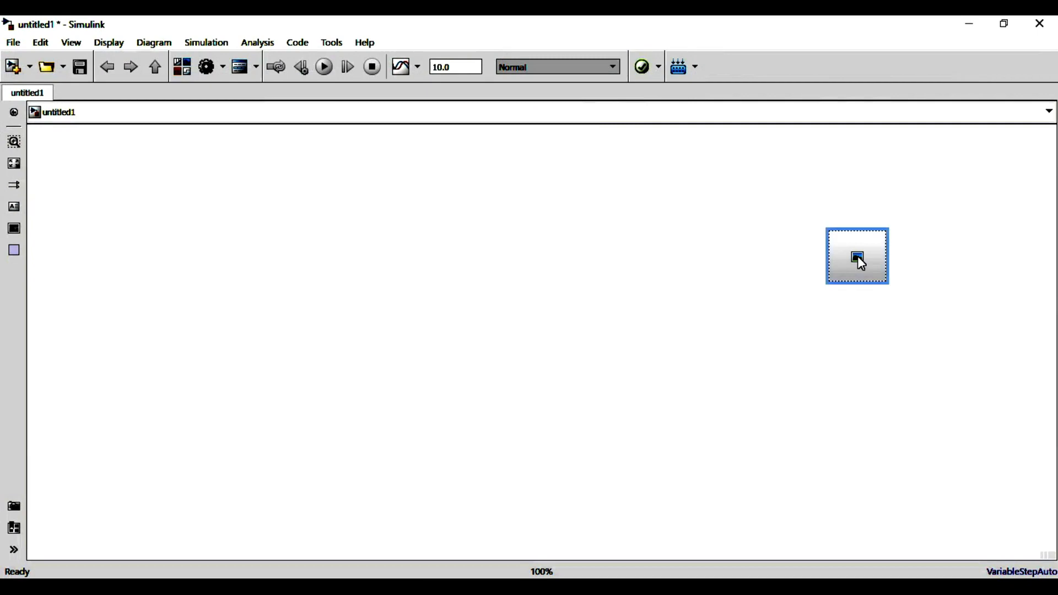
Insert the hand-drawn circuit picture into the empty model as a reference image
left_click(860, 264)
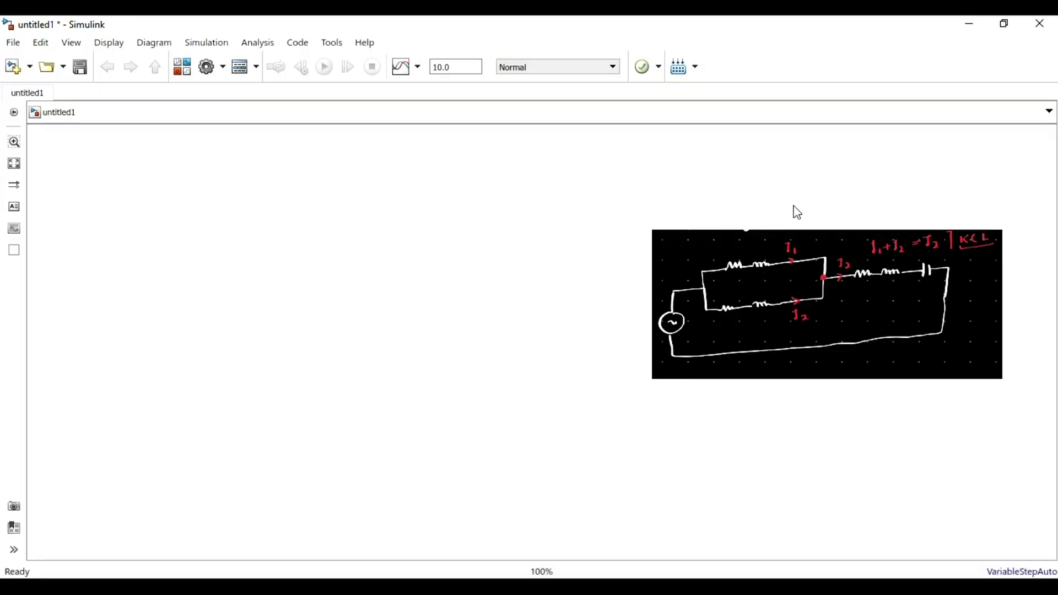
left_click(795, 209)
left_click(687, 333)
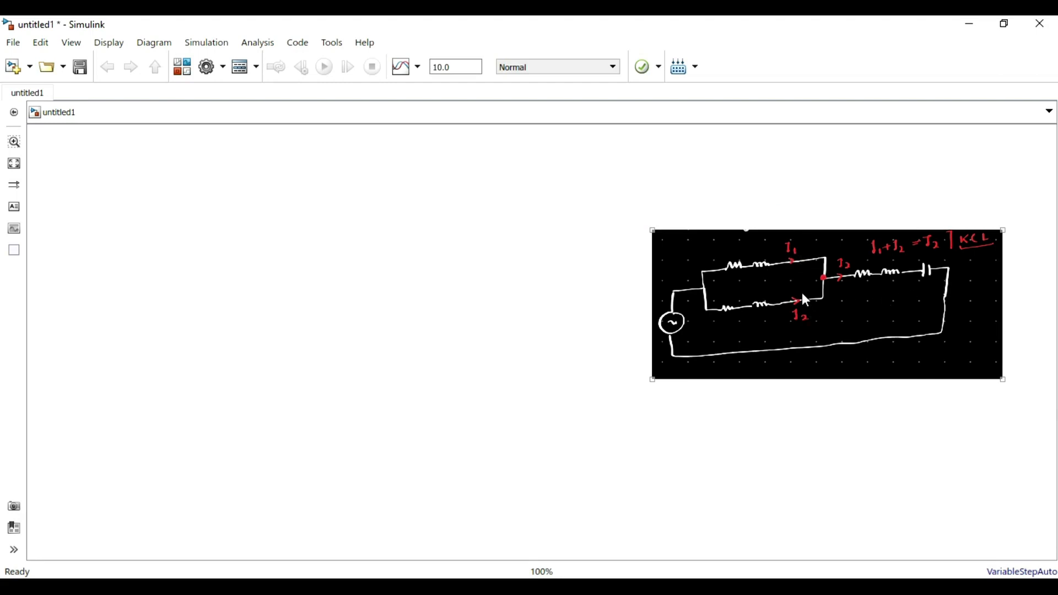
left_click(507, 254)
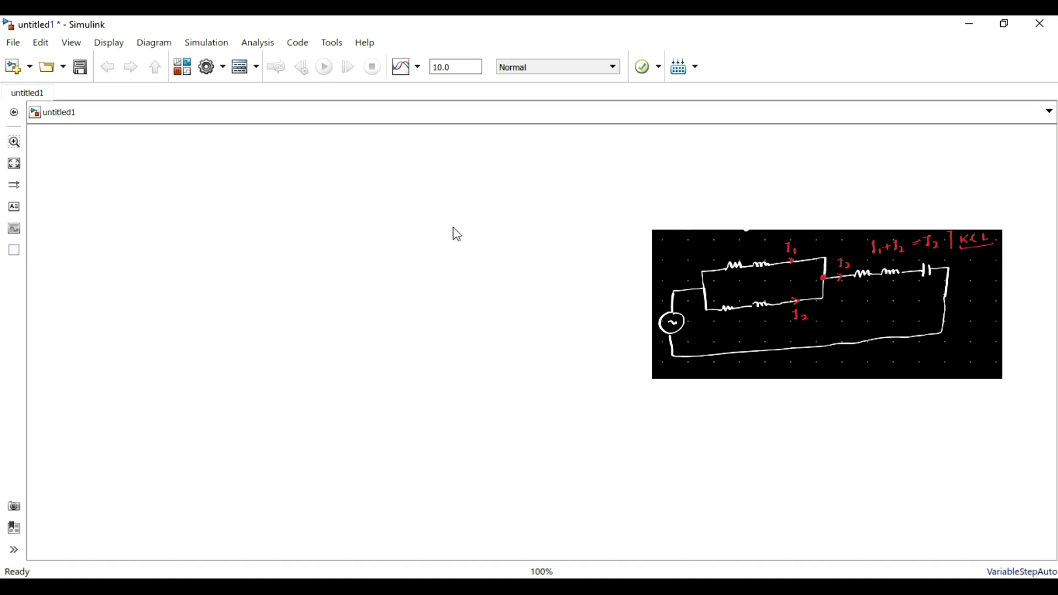
Add an AC Voltage Source block from the Simscape Power Systems Specialized Technology electrical sources to the model
left_click(183, 67)
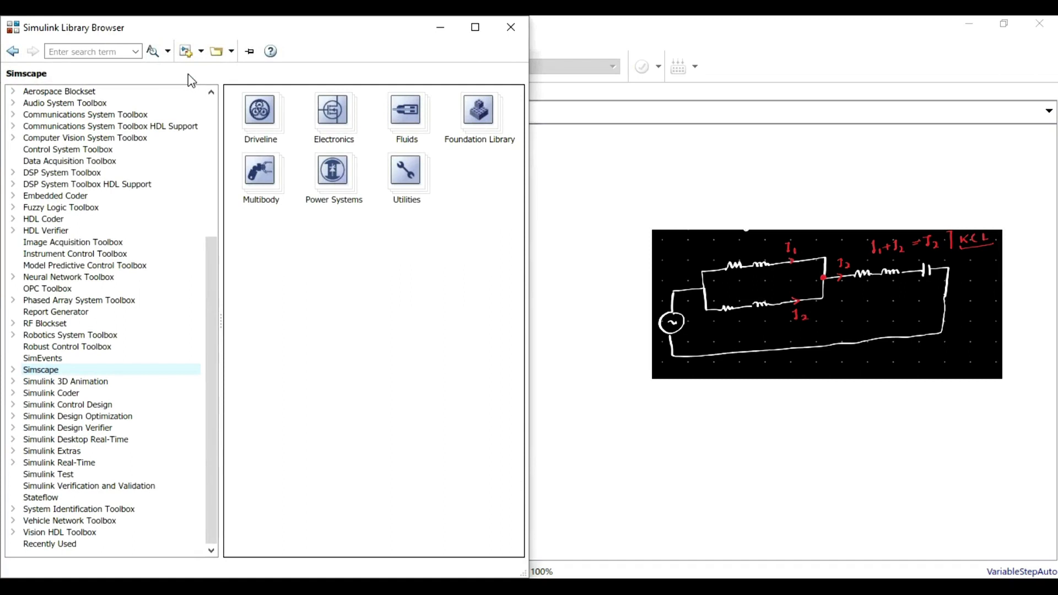
left_click(39, 370)
double_click(344, 182)
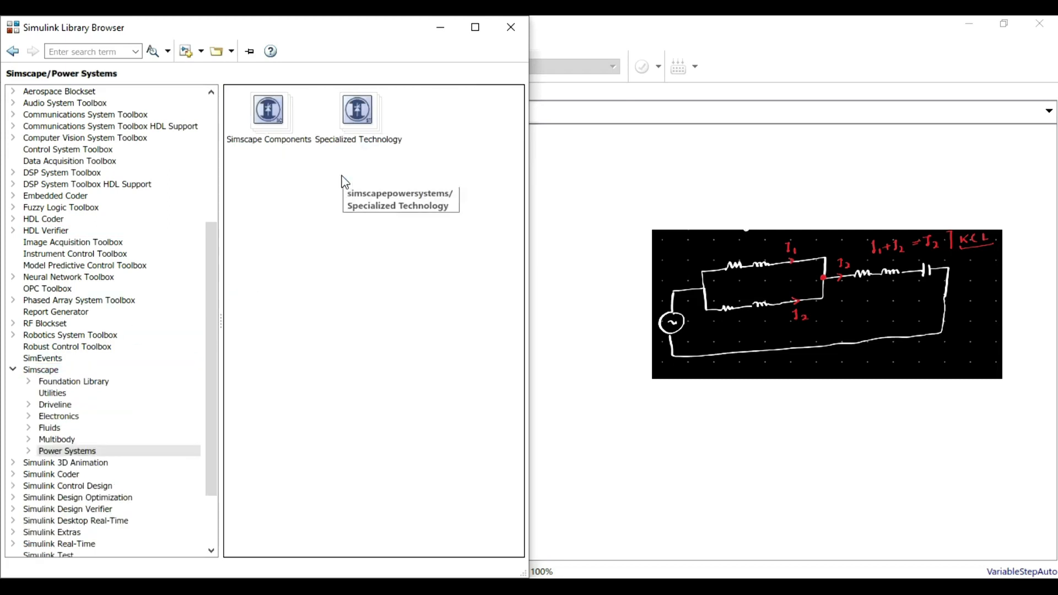
double_click(358, 113)
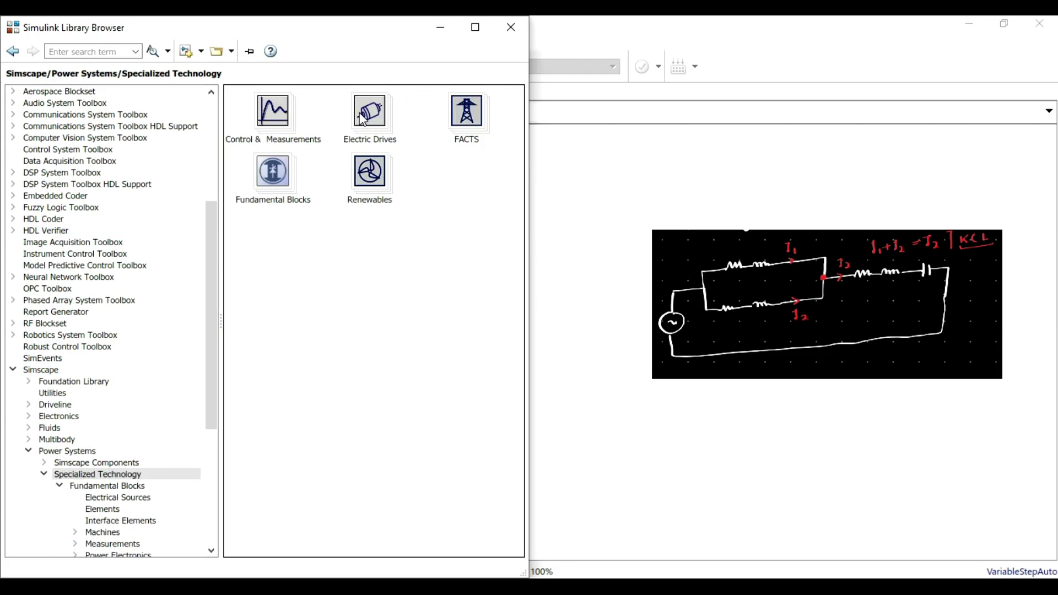
double_click(279, 175)
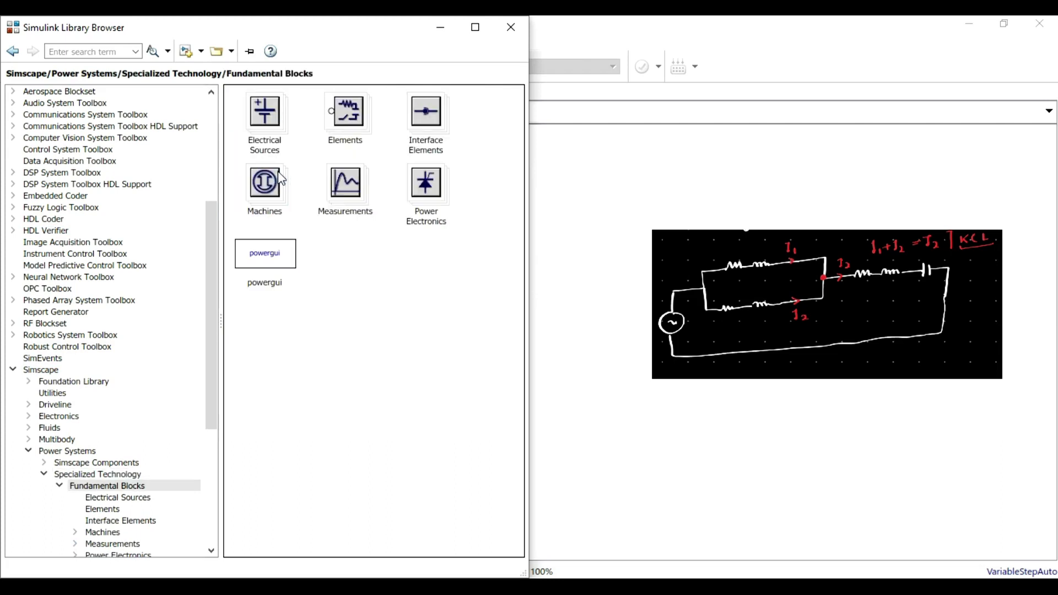
double_click(276, 115)
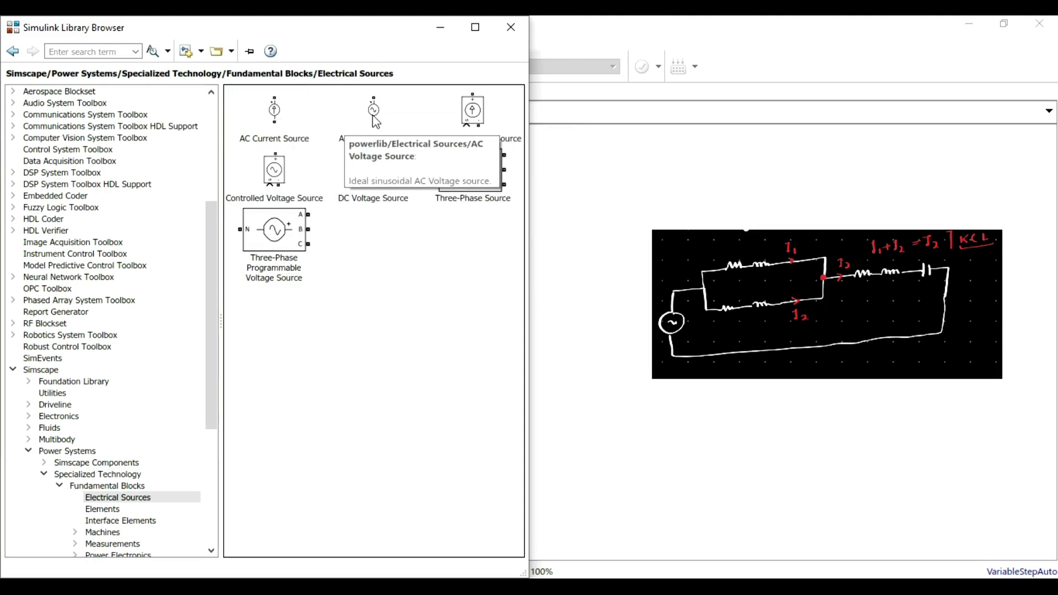
left_click_drag(371, 120, 166, 338)
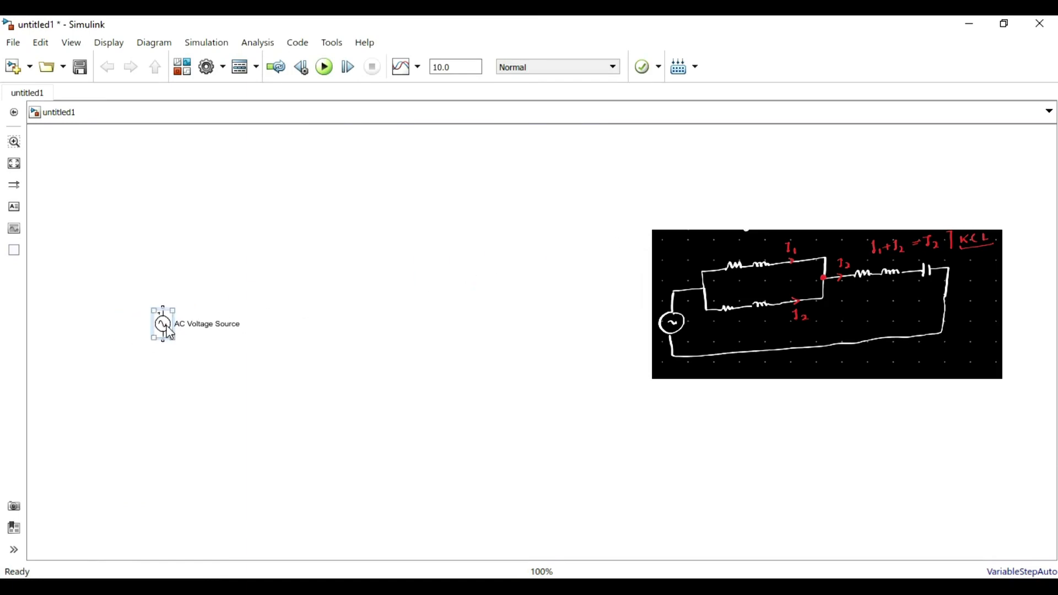
Set the AC Voltage Source's peak amplitude to 200 V and apply it
double_click(163, 325)
left_click(273, 318)
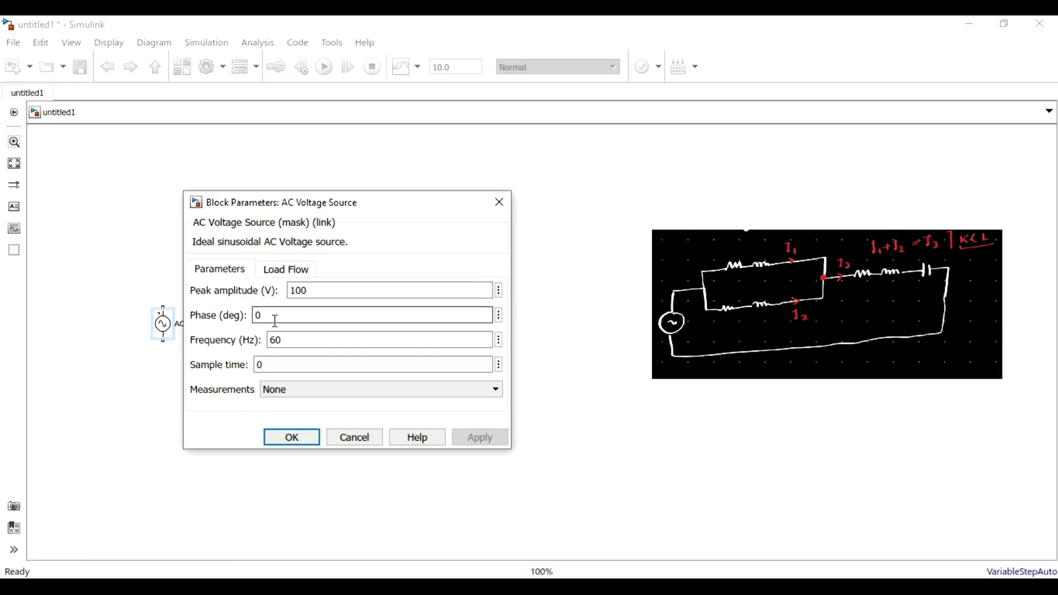
left_click_drag(391, 214, 484, 196)
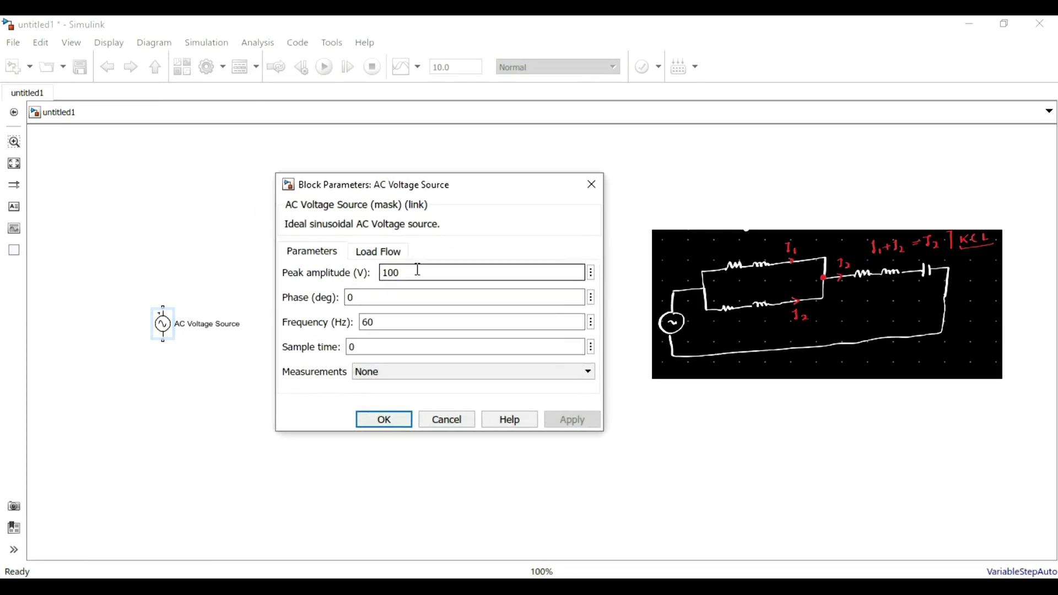
double_click(389, 273)
left_click(381, 273)
left_click_drag(382, 274, 389, 273)
type("2")
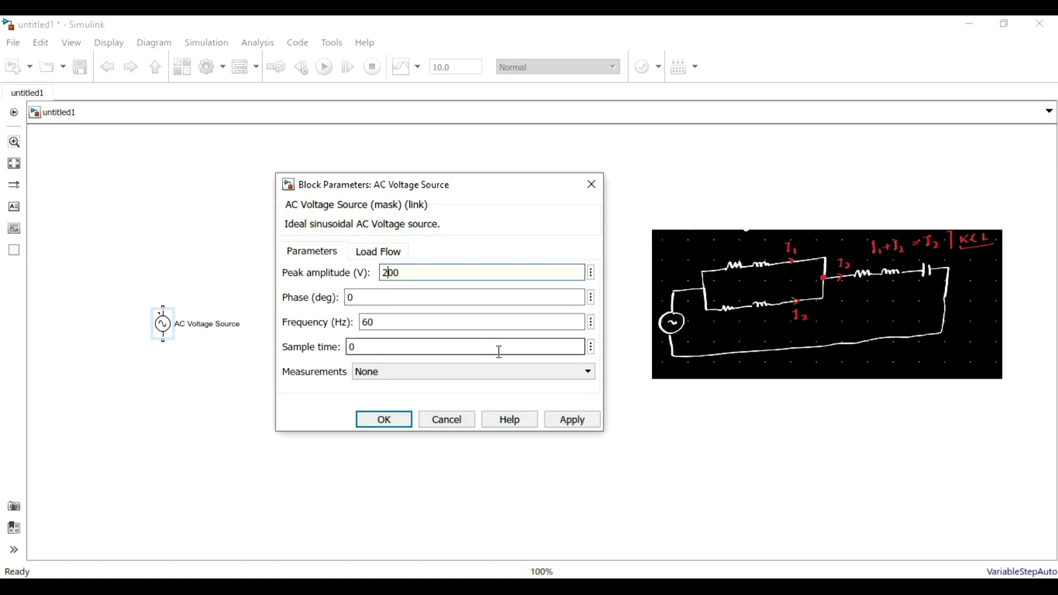
left_click(574, 421)
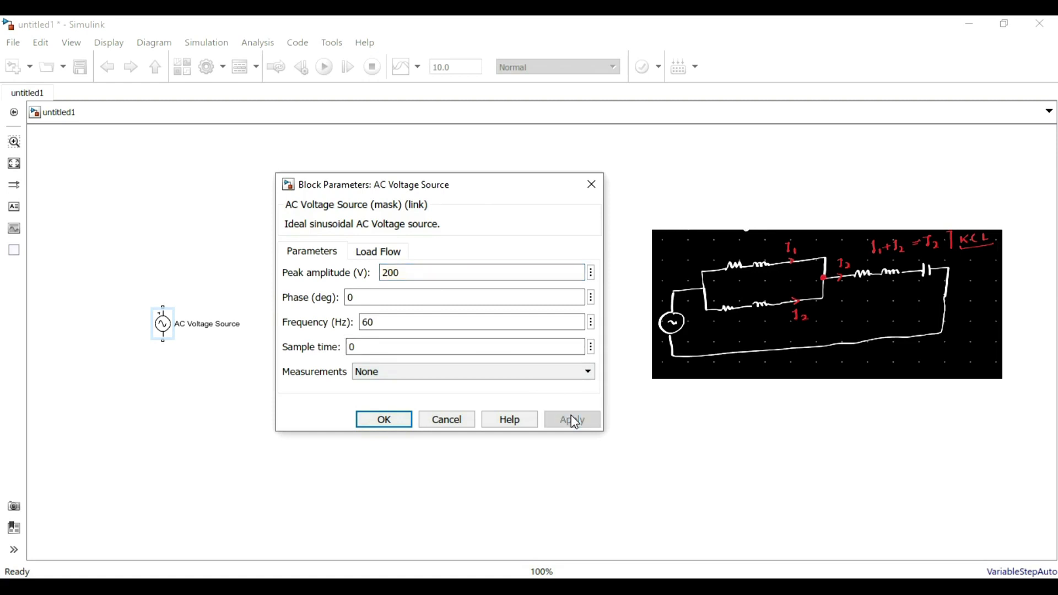
left_click(409, 428)
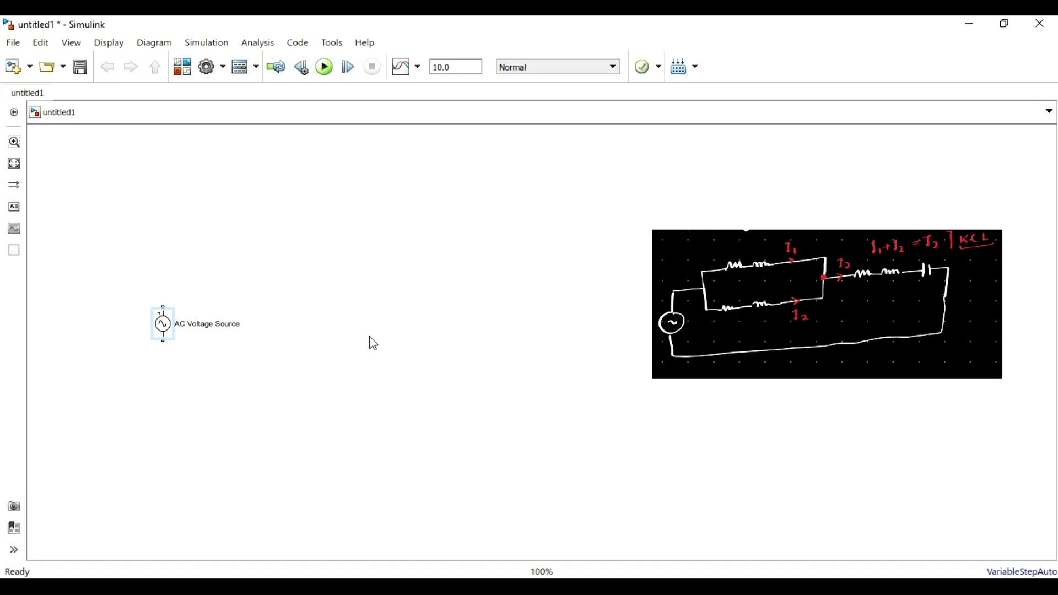
Add a Series RLC Branch block from the Fundamental Blocks elements above and beside the AC Voltage Source
left_click(182, 68)
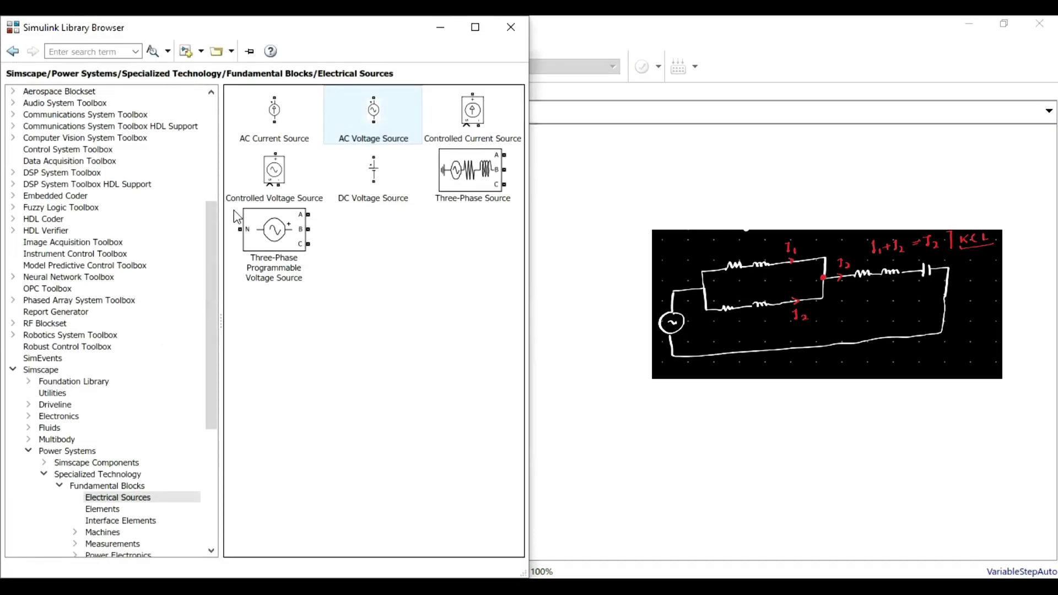
left_click(133, 509)
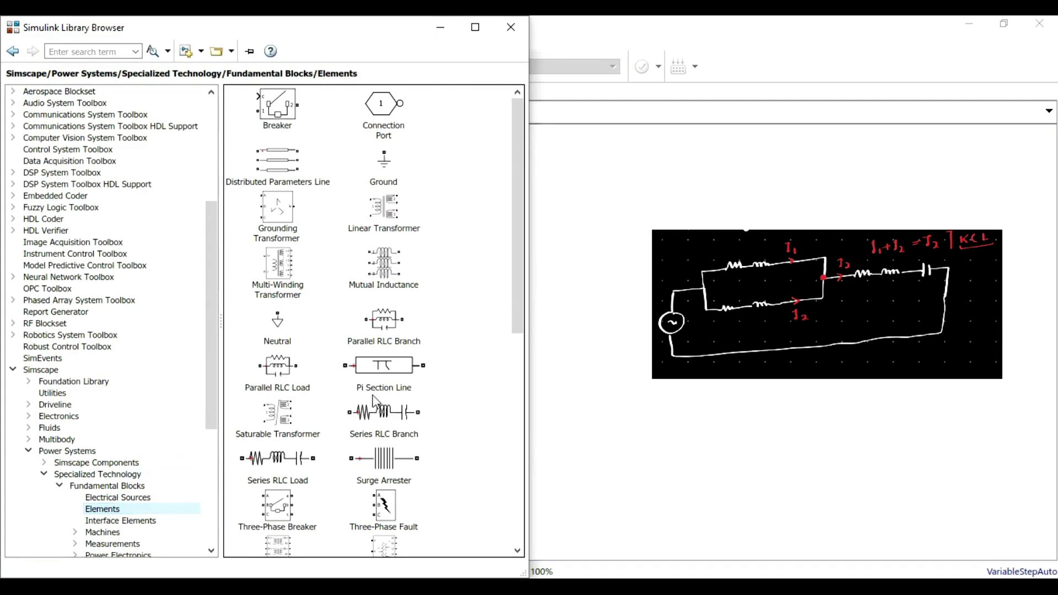
left_click_drag(386, 414, 281, 254)
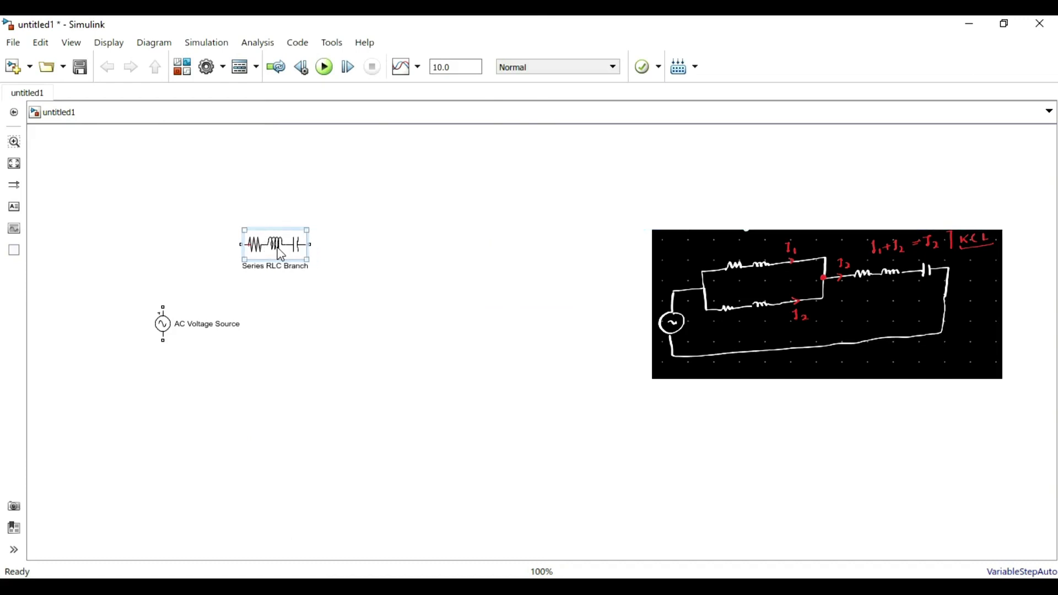
Set the Series RLC Branch block's branch type to RL and apply it
double_click(281, 255)
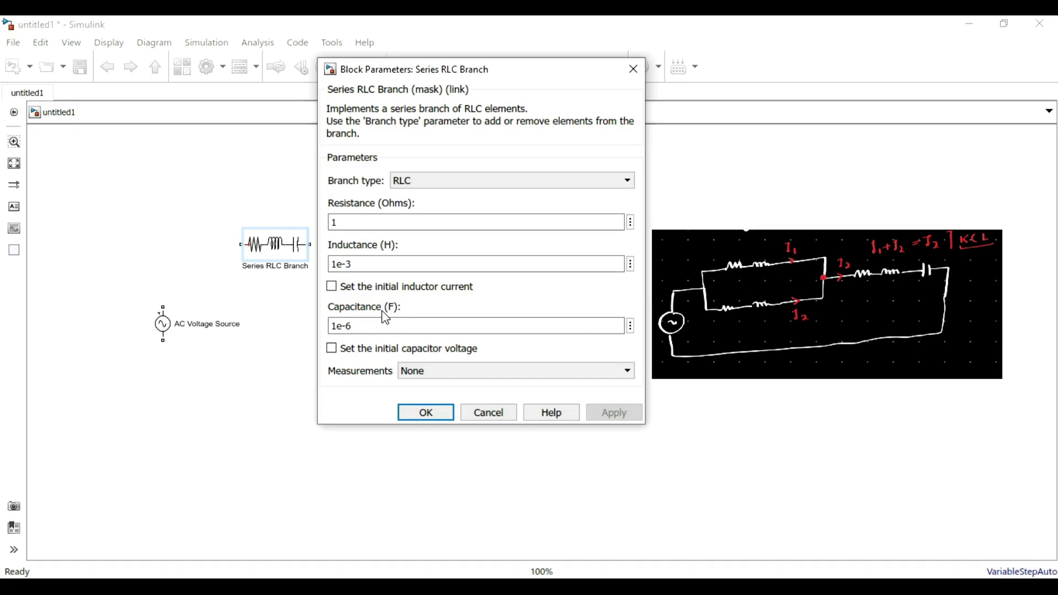
left_click(495, 181)
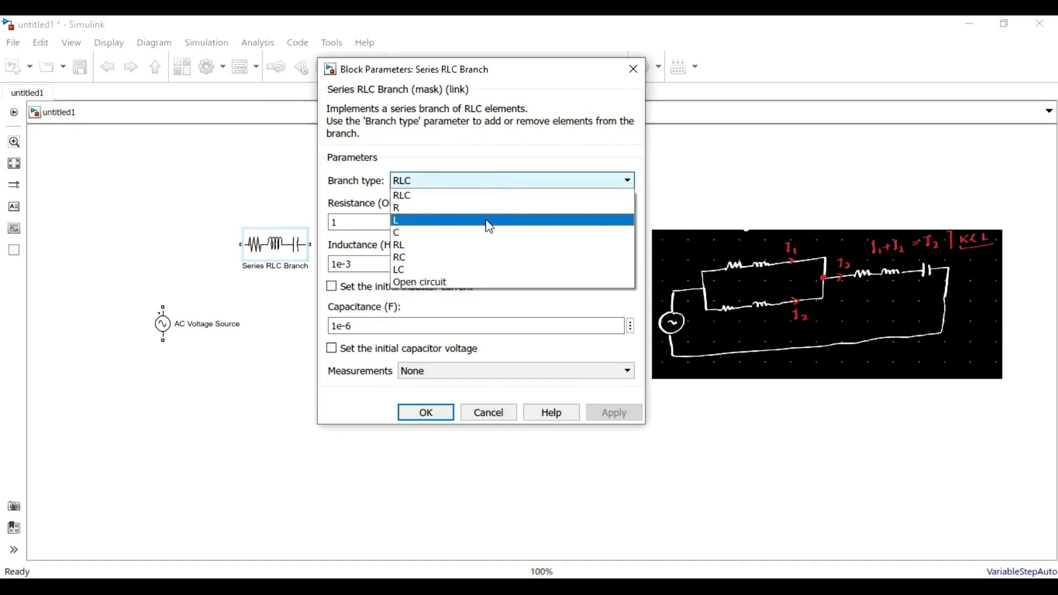
left_click(483, 245)
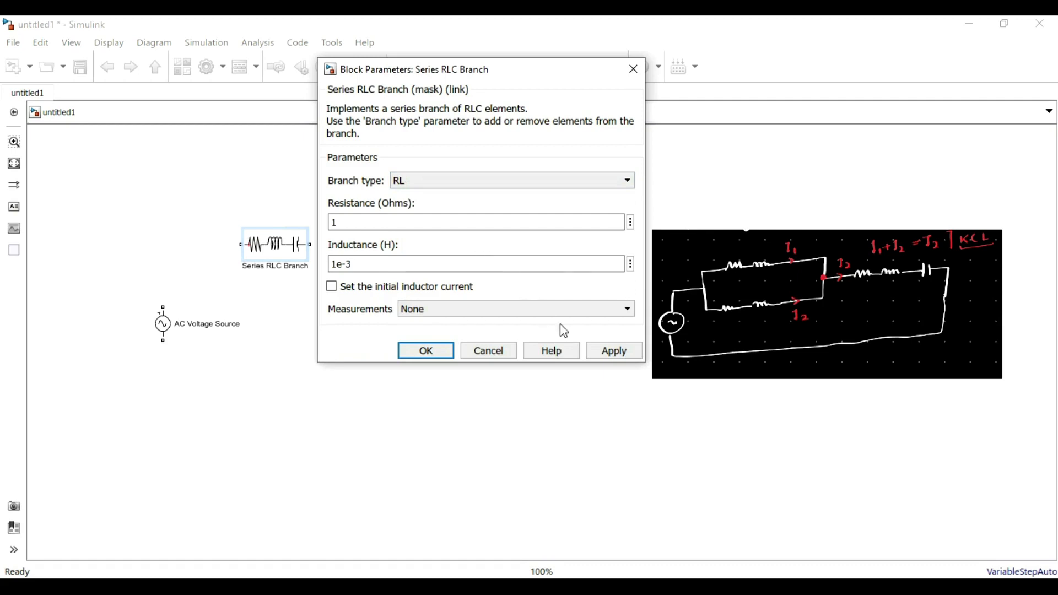
left_click(606, 358)
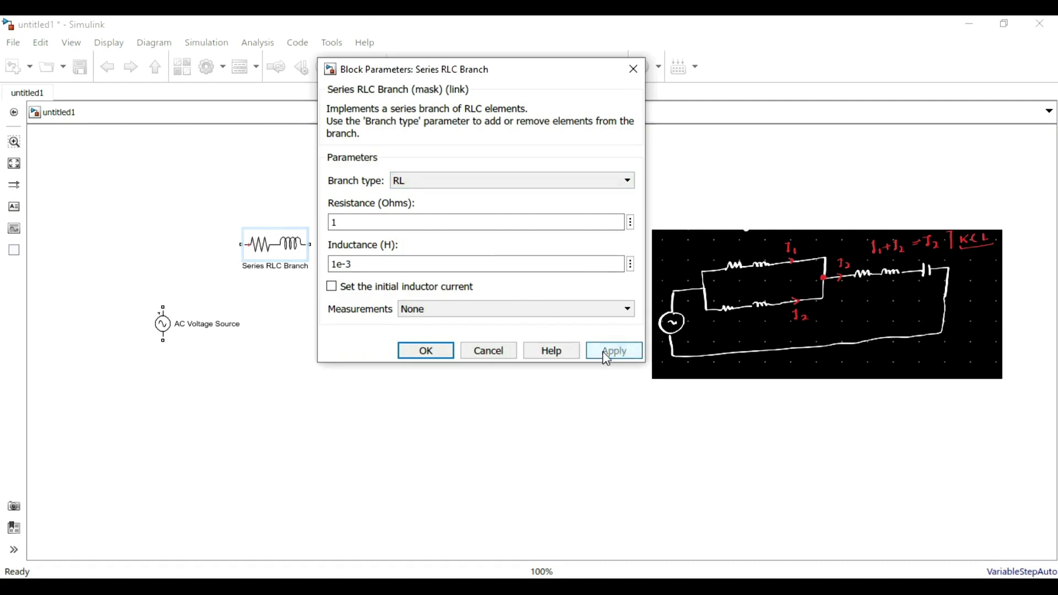
left_click(440, 355)
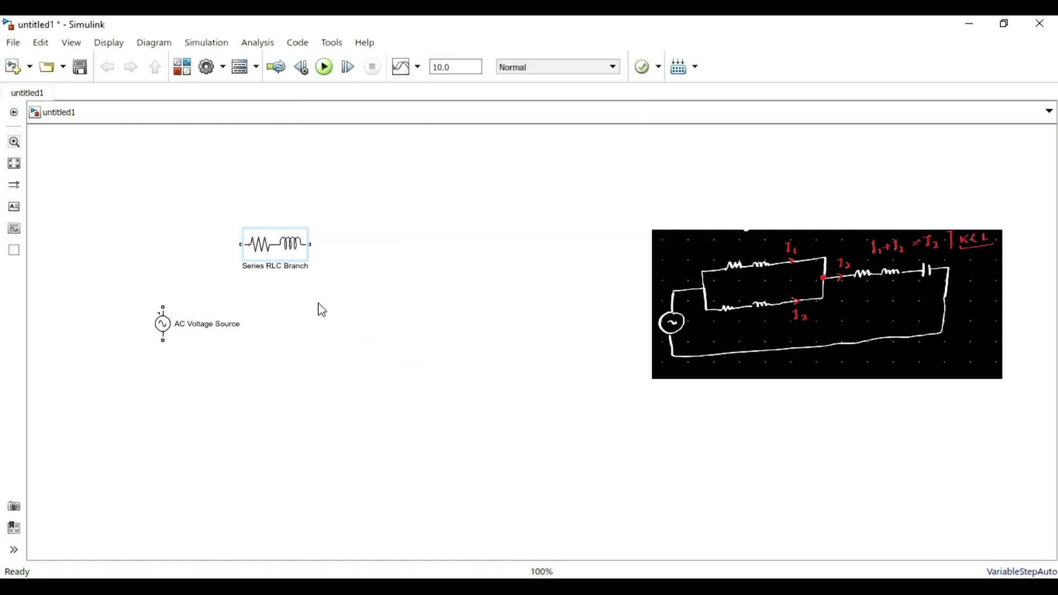
Duplicate the RL branch twice, placing one copy directly below it and another to the right of the pair
left_click(288, 255)
left_click_drag(287, 254, 282, 301)
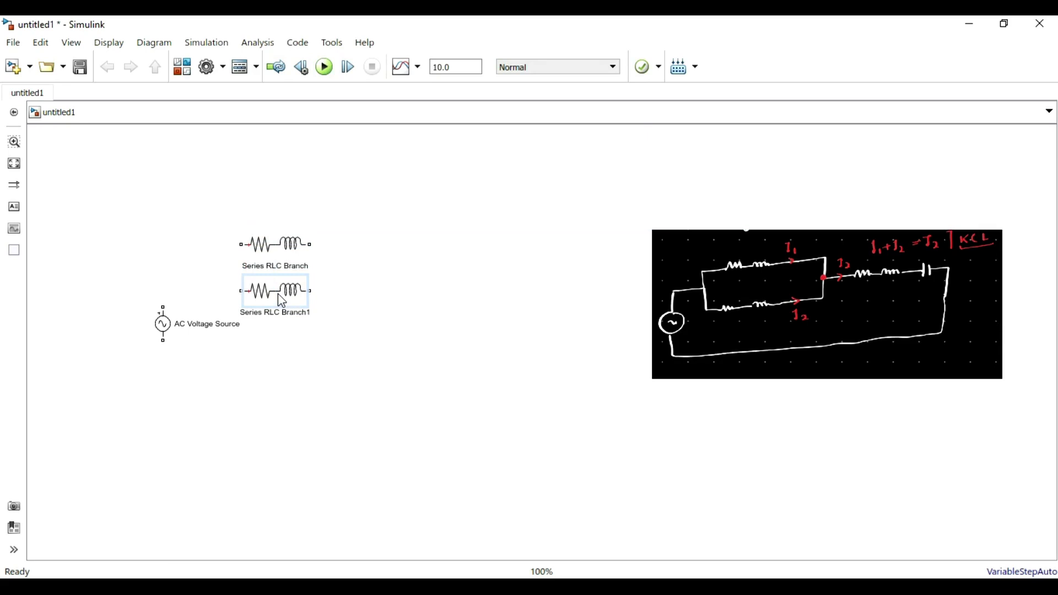
left_click_drag(282, 301, 428, 281)
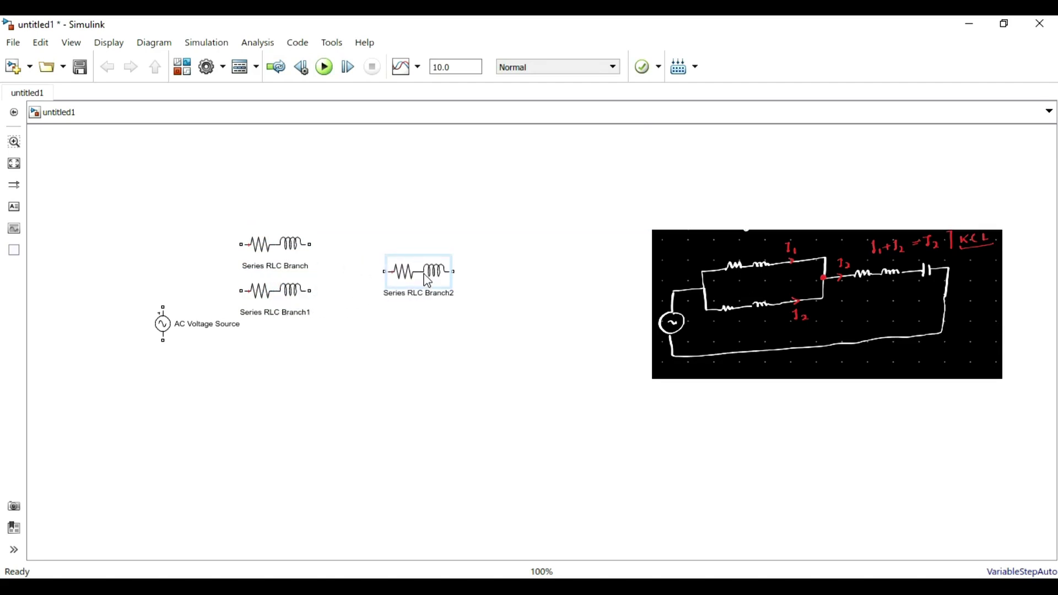
Set the branch type of the rightmost branch, Series RLC Branch2, to RLC and apply it
double_click(428, 281)
left_click(608, 242)
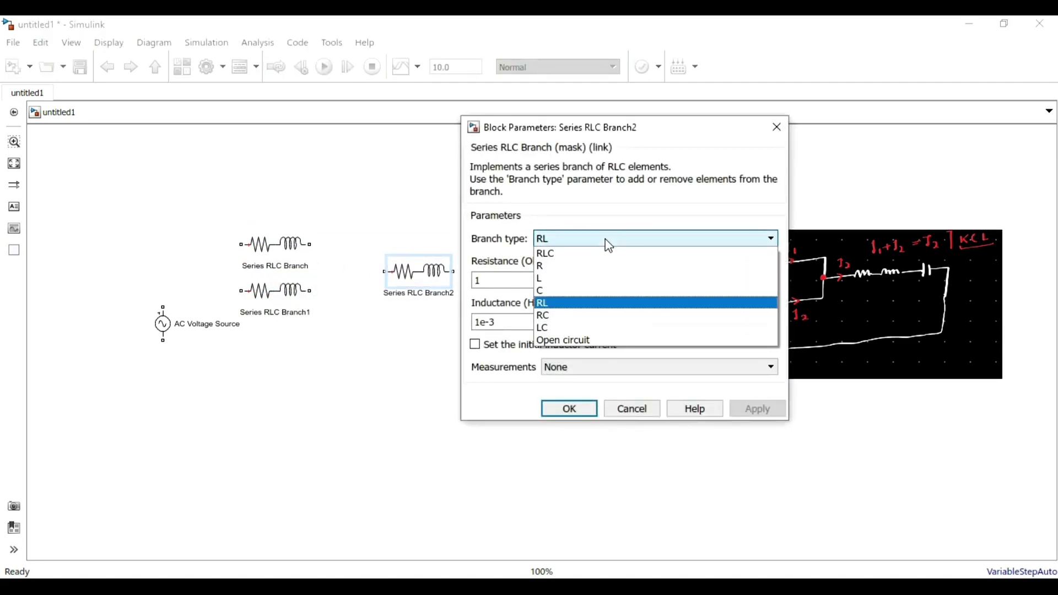
left_click(606, 253)
left_click(757, 468)
left_click(571, 473)
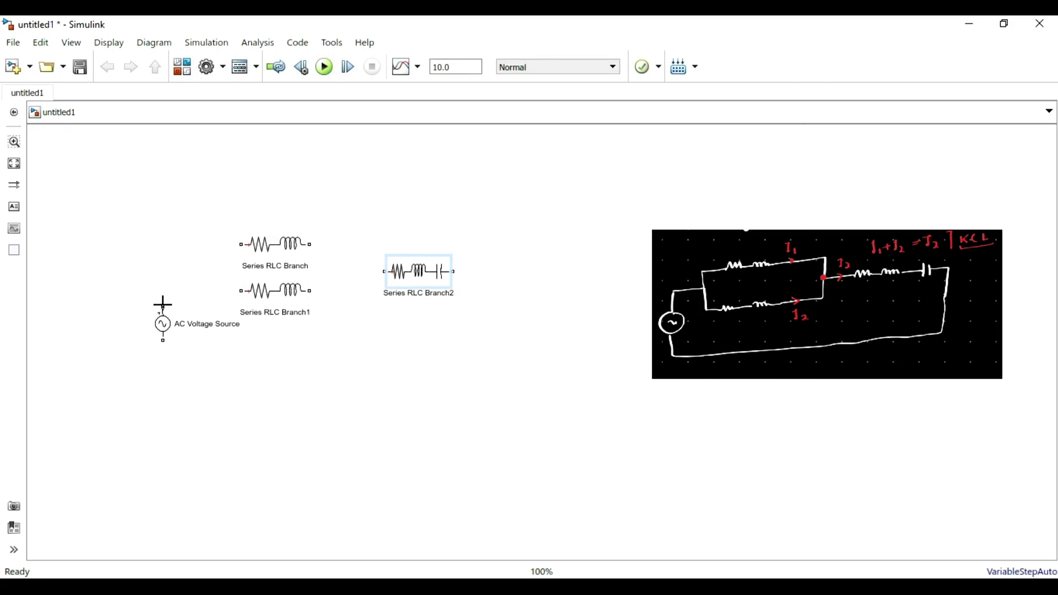
Wire the two RL branches in parallel, in series with the RLC branch, closing the loop through the AC Voltage Source
mouse_move(163, 304)
left_mouse_down()
mouse_move(260, 241)
mouse_move(212, 270)
mouse_move(212, 292)
mouse_move(232, 271)
left_mouse_up()
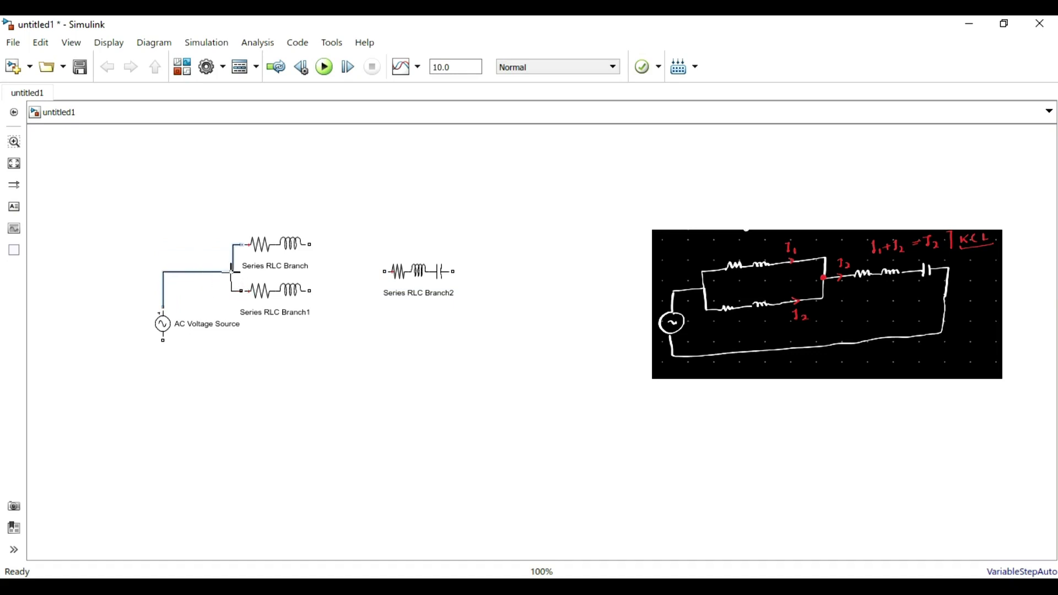
left_click_drag(309, 244, 384, 271)
left_click_drag(310, 291, 349, 275)
left_click(449, 279)
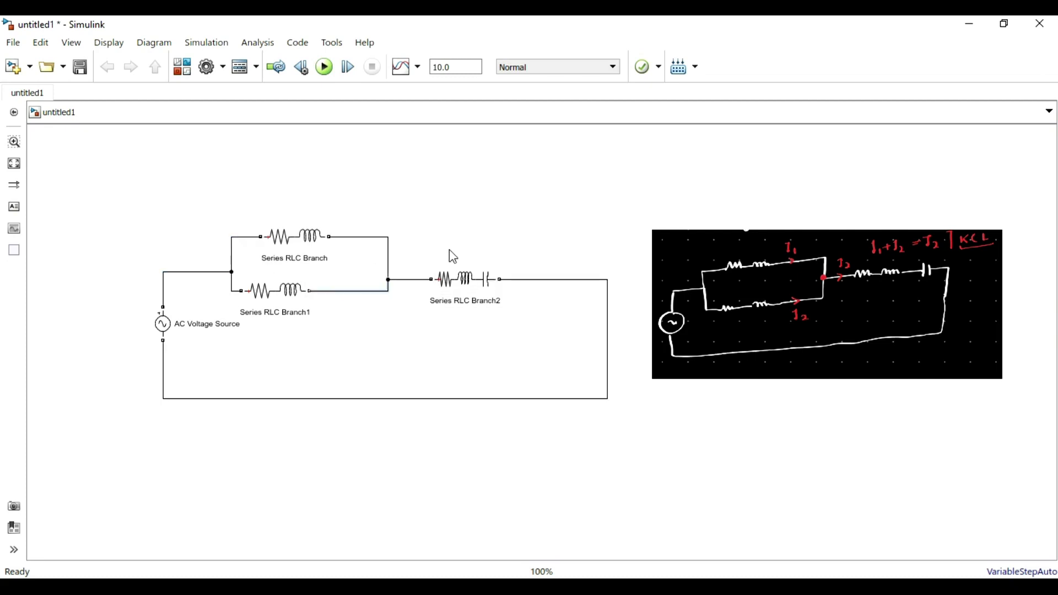
left_click(767, 259)
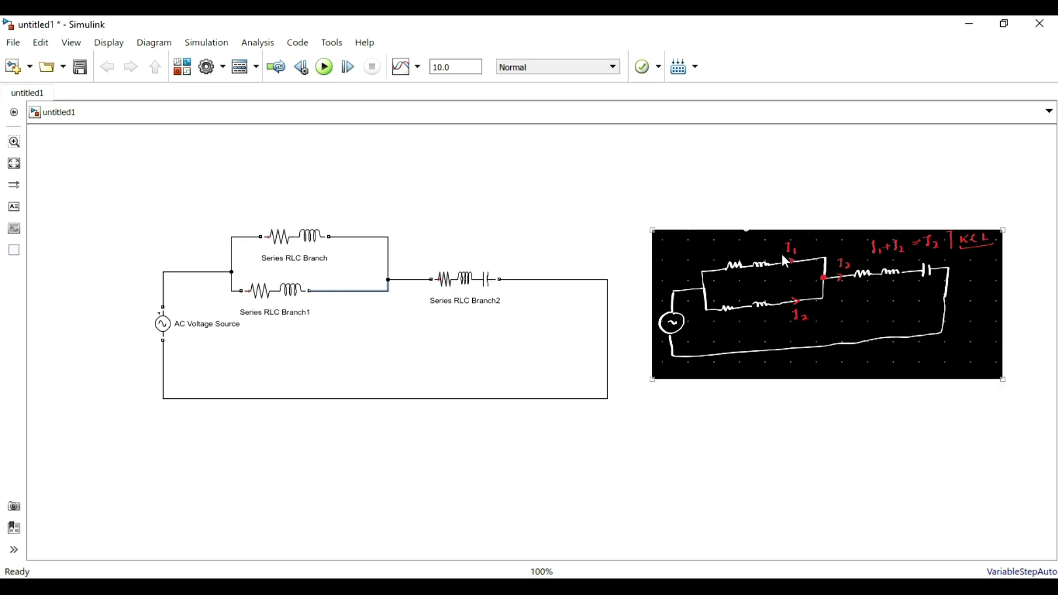
left_click(661, 415)
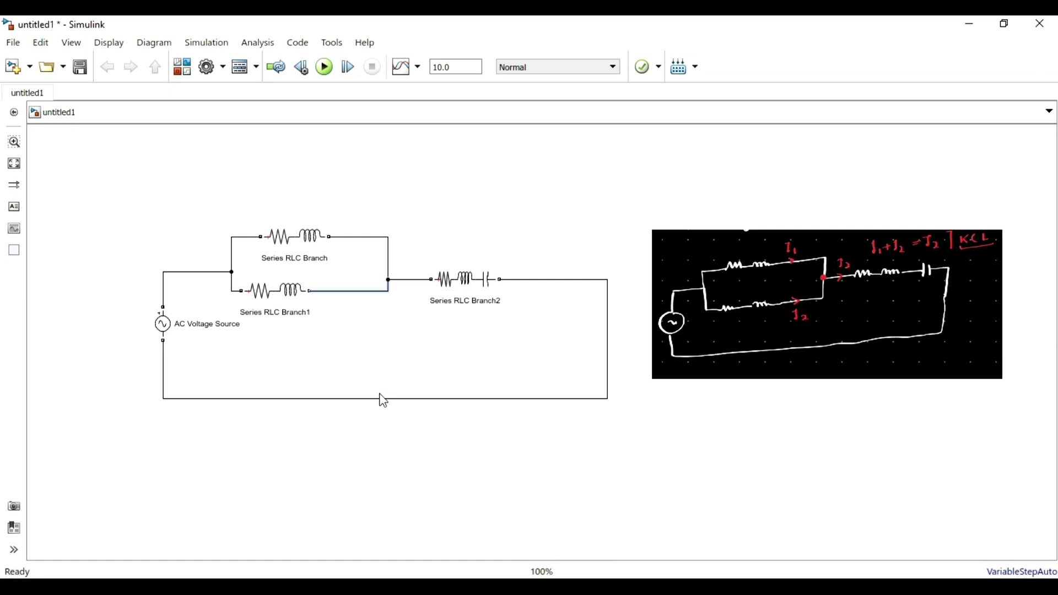
Add a Current Measurement block from the Fundamental Blocks measurements library above the circuit
left_click(182, 67)
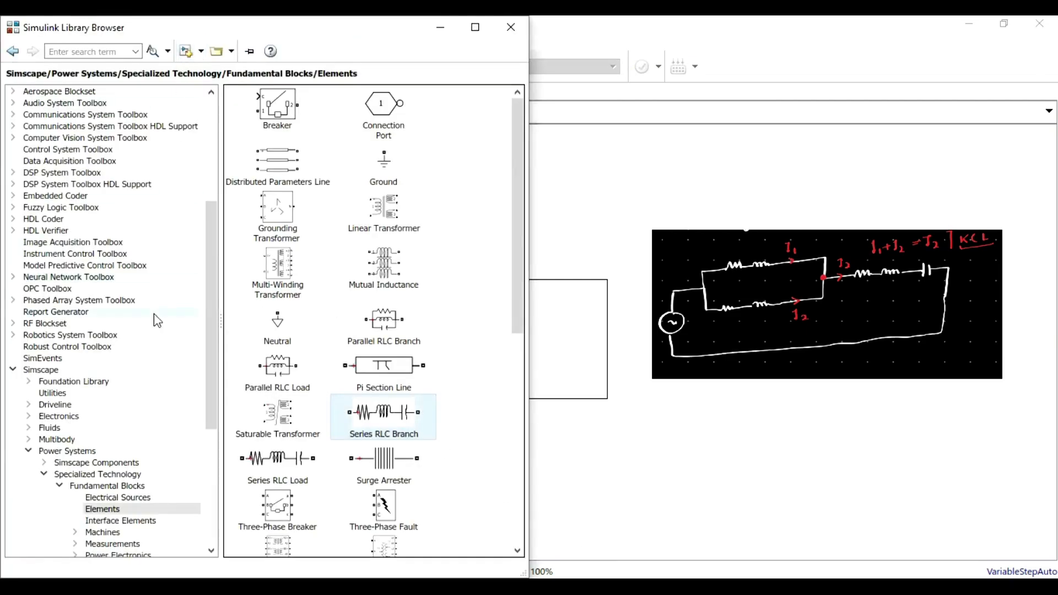
left_click(132, 544)
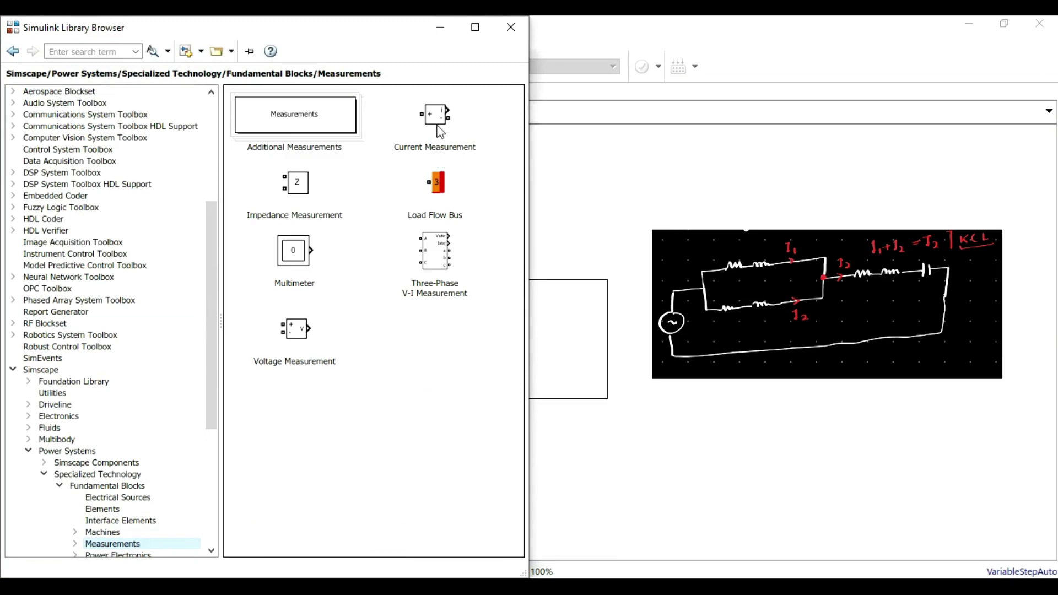
left_click_drag(439, 120, 408, 187)
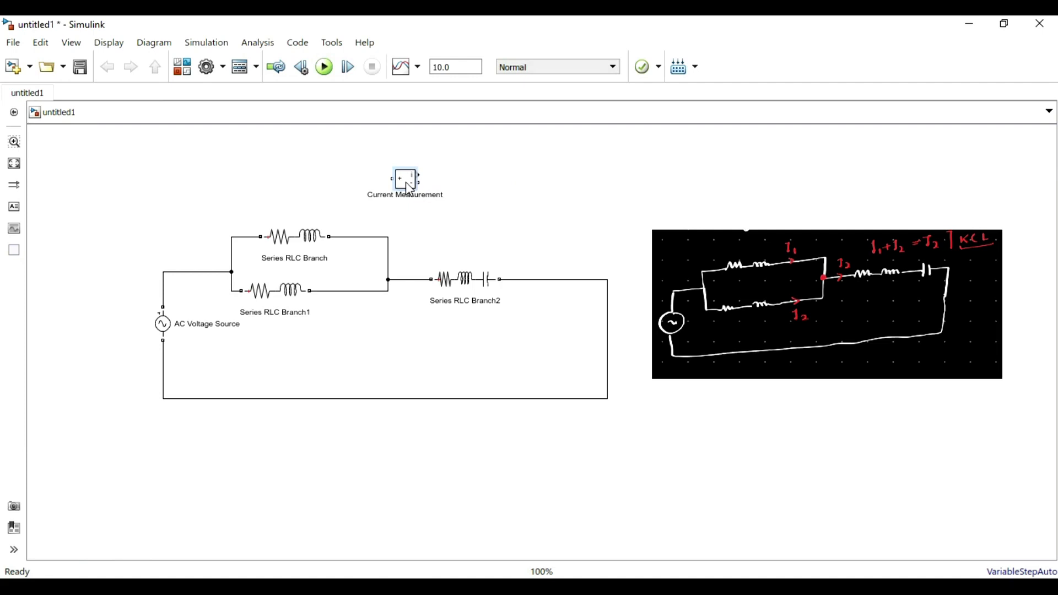
Align the upper RL branch above the lower one and move the Current Measurement block above the RLC branch's outgoing wire
left_click_drag(309, 238, 289, 245)
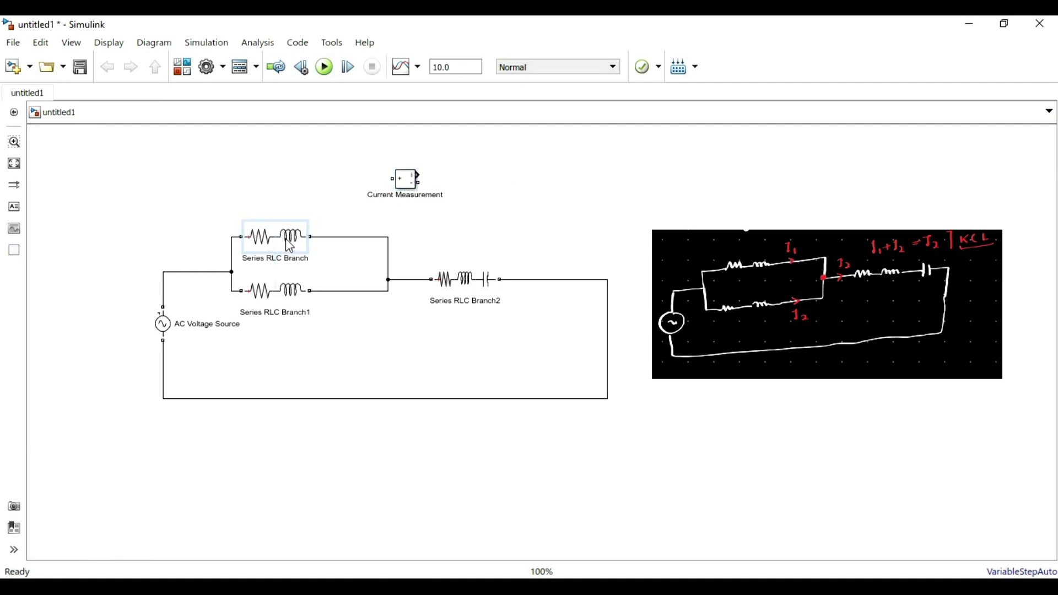
left_click(412, 187)
left_click_drag(412, 187, 559, 253)
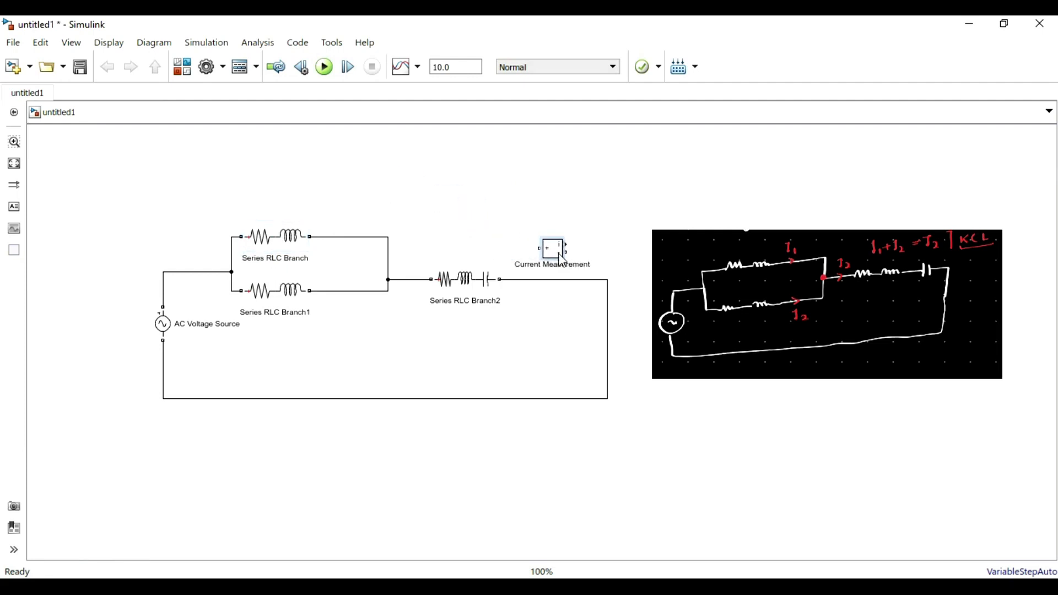
Remove the RLC branch's return wire and insert Current Measurement blocks in series after the RLC branch and after each RL branch
left_click(555, 280)
key("Delete")
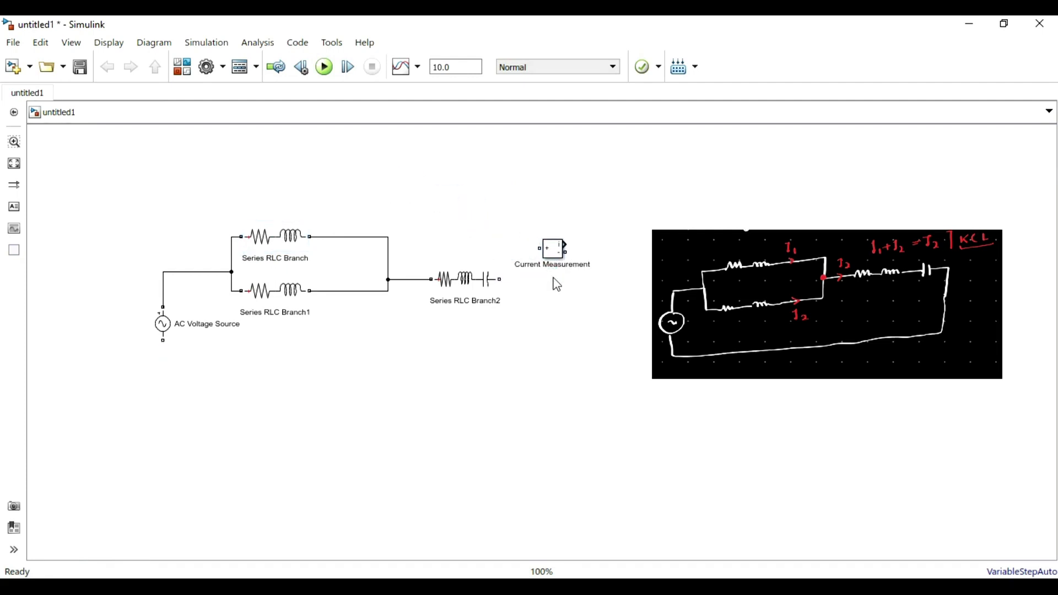
left_click_drag(553, 265, 549, 295)
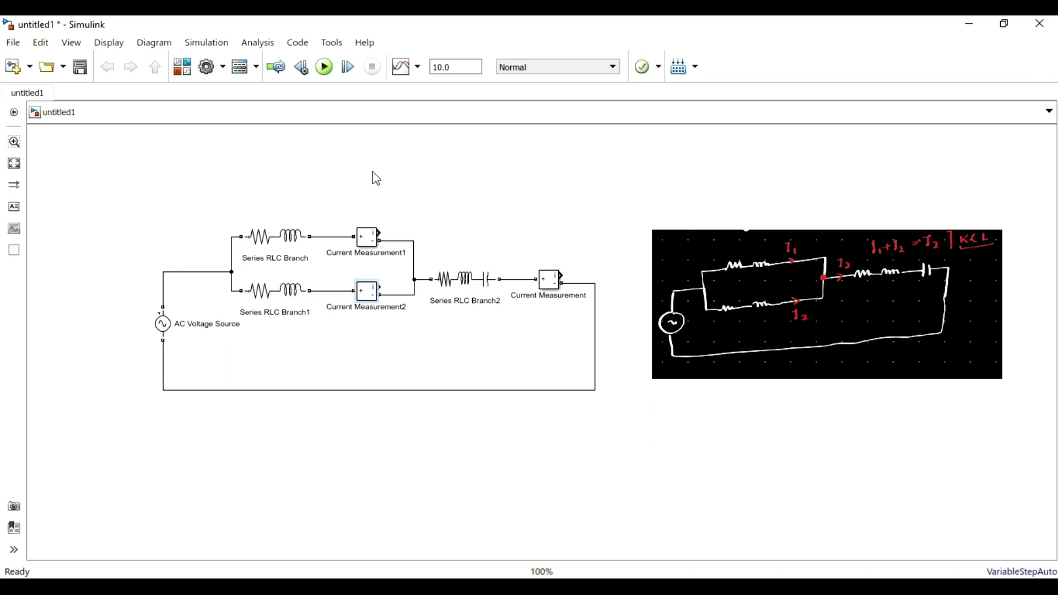
Add a Voltage Measurement block from the Fundamental Blocks measurements library and wire it across the AC Voltage Source
left_click(404, 182)
double_click(404, 181)
type("vol")
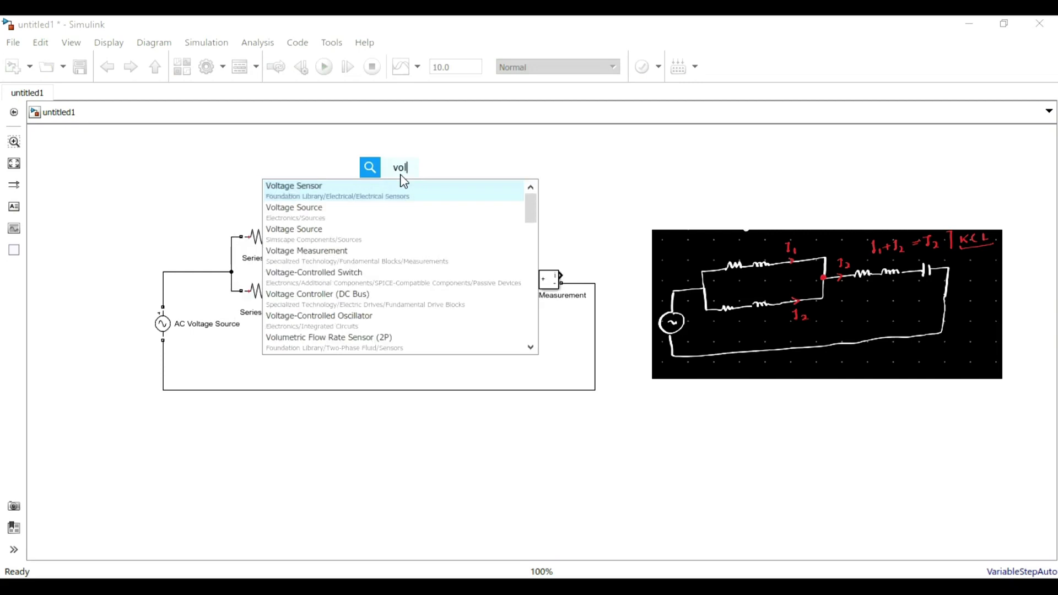
type("tage")
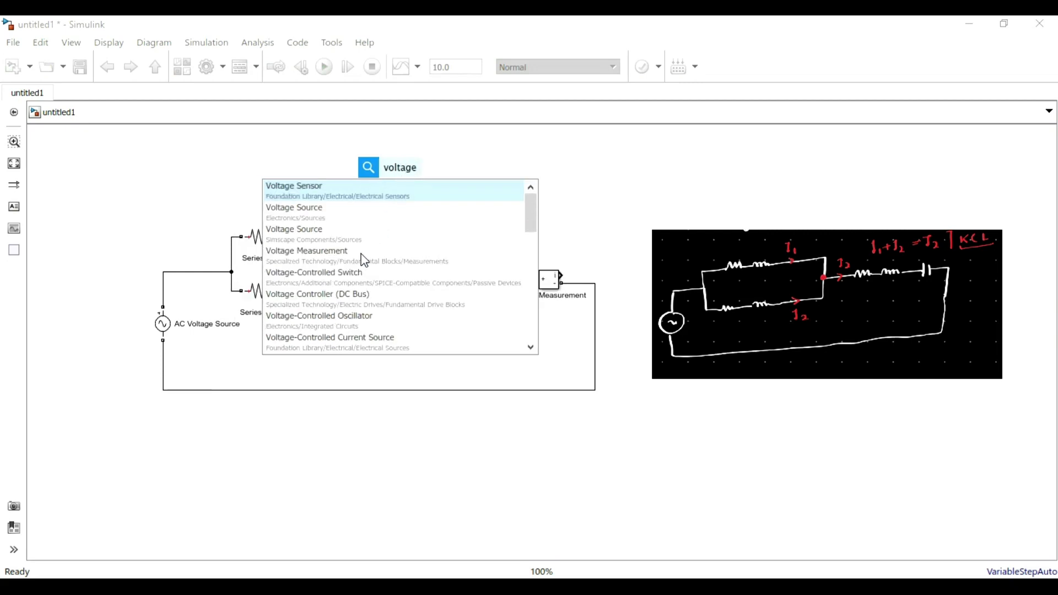
left_click(363, 259)
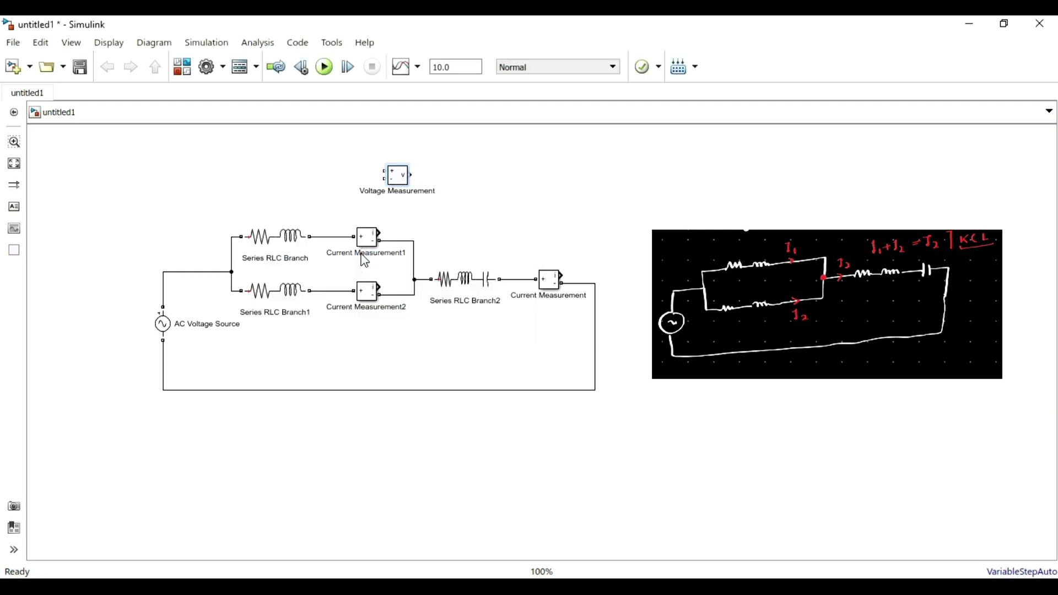
left_click_drag(396, 189, 171, 284)
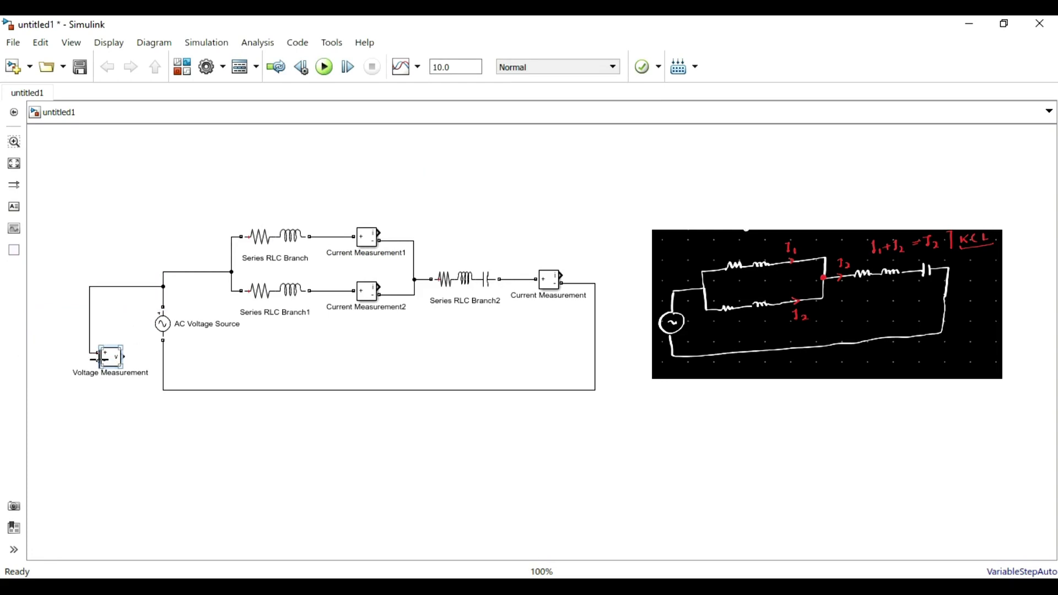
left_click_drag(99, 359, 164, 385)
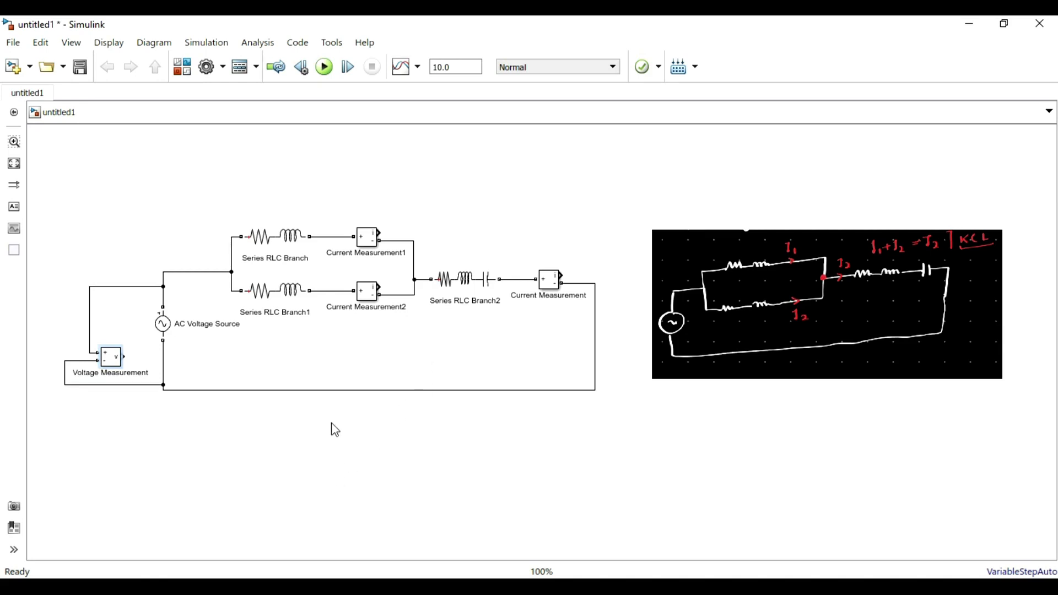
Add a Scope from Simulink/Sinks below the circuit and connect the Voltage Measurement output to it
double_click(335, 450)
type("scope")
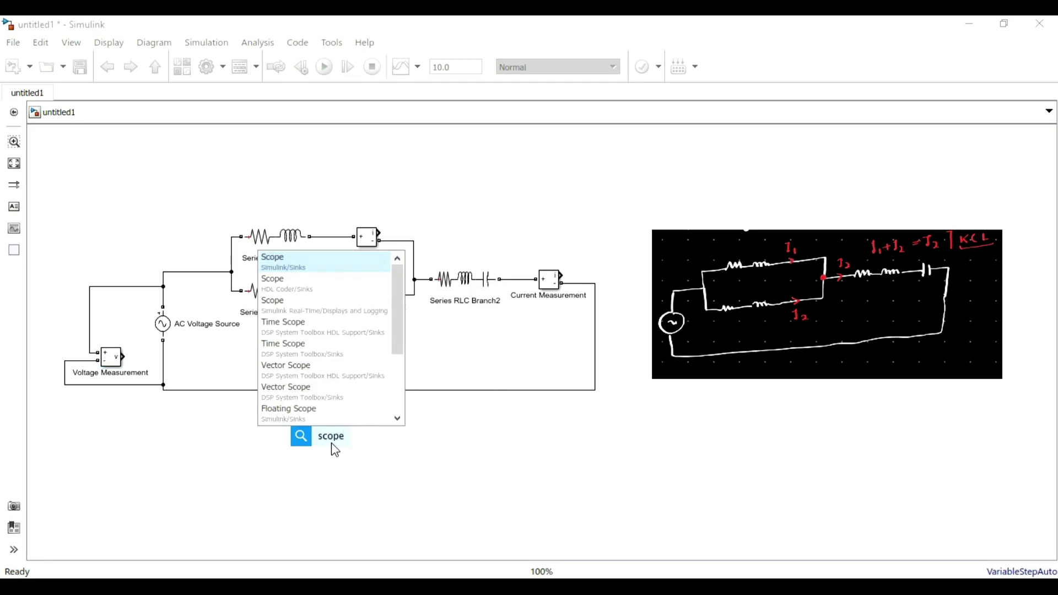
left_click(309, 261)
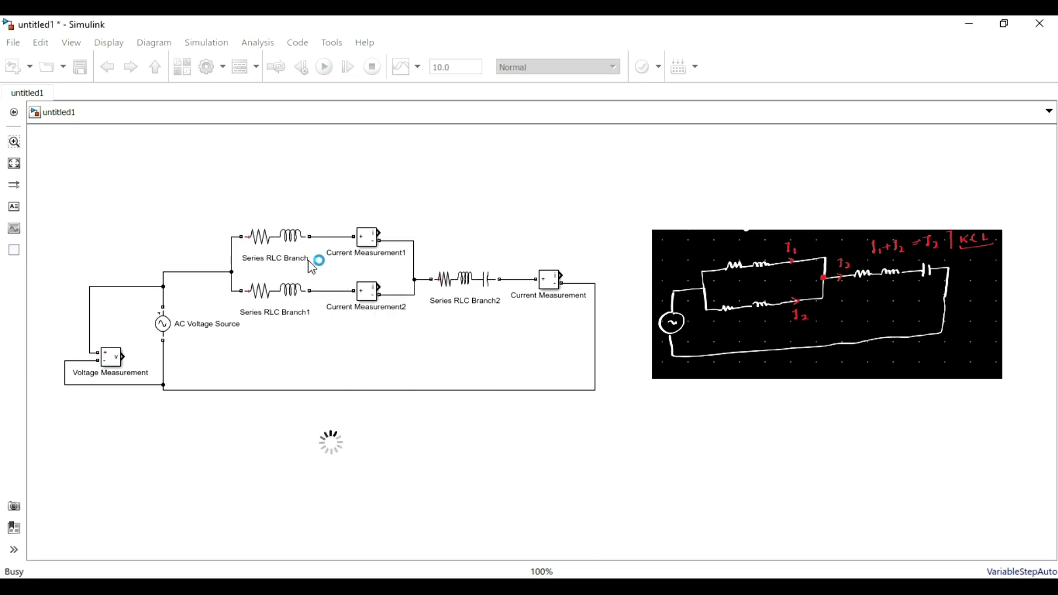
left_click_drag(338, 456, 343, 464)
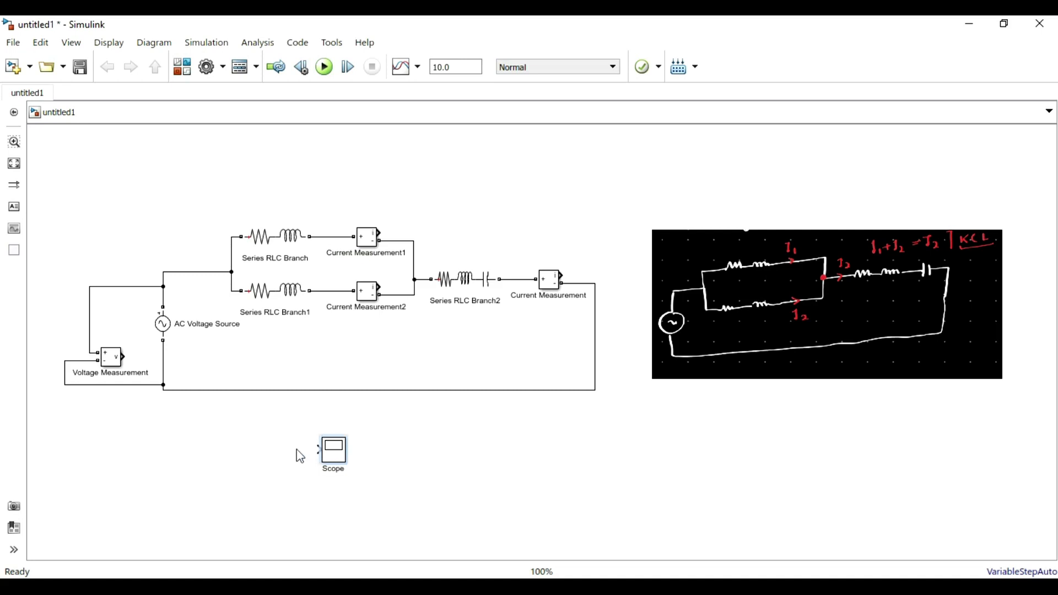
left_click_drag(123, 357, 320, 449)
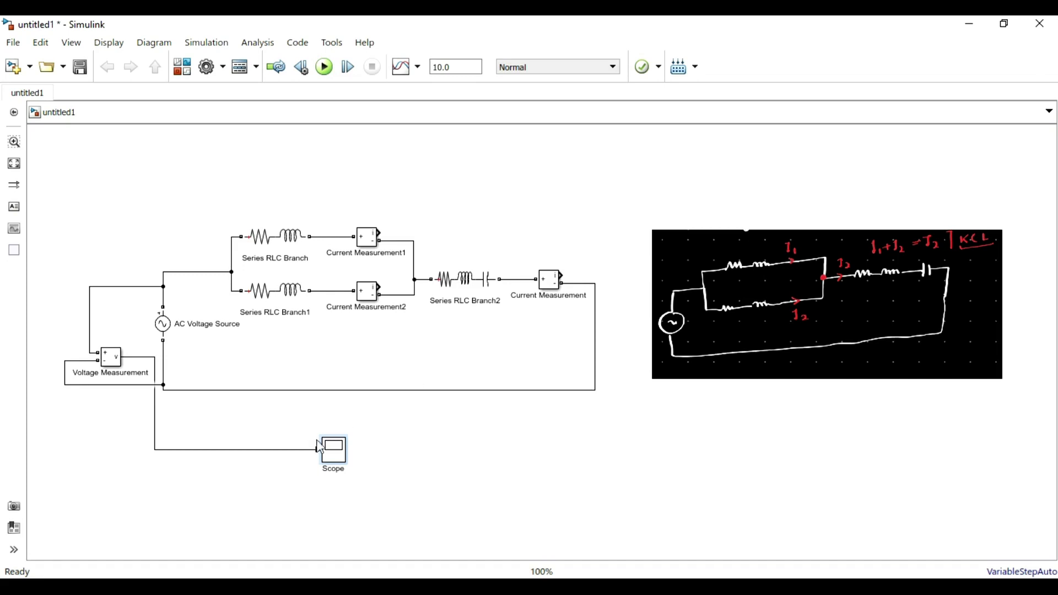
Open the Scope to look at its display area and close it again
left_click(339, 458)
double_click(338, 458)
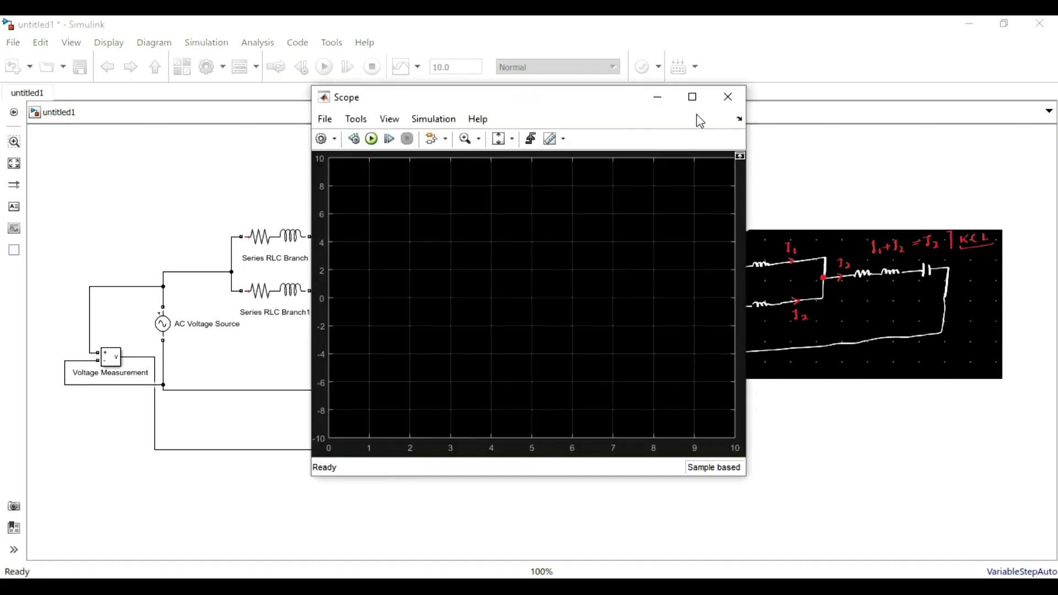
left_click(727, 97)
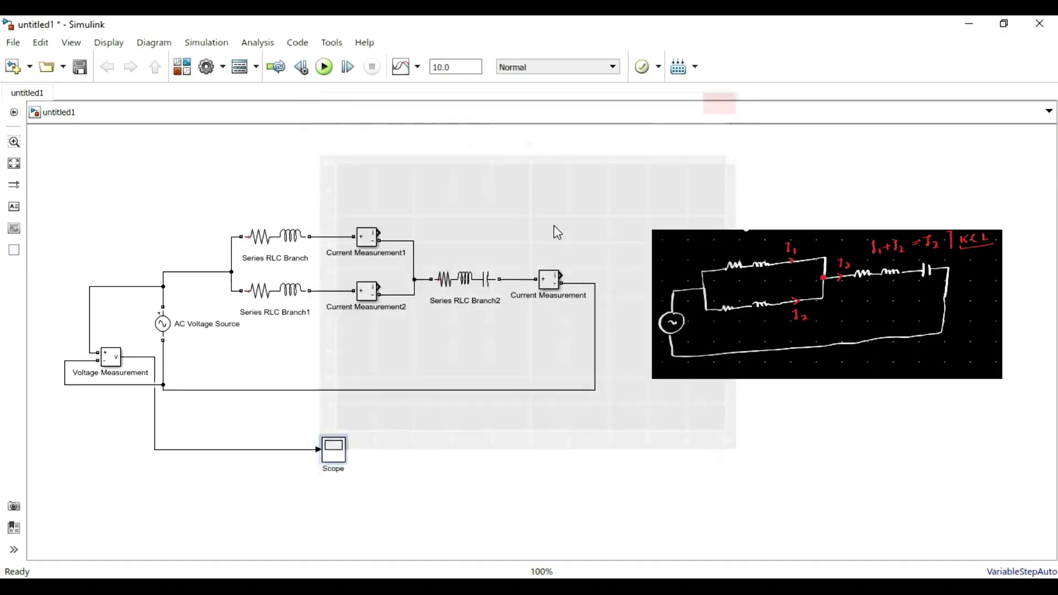
Set the Scope's number of input ports to 2 and wire the RLC branch's Current Measurement output to the second input
right_click(333, 452)
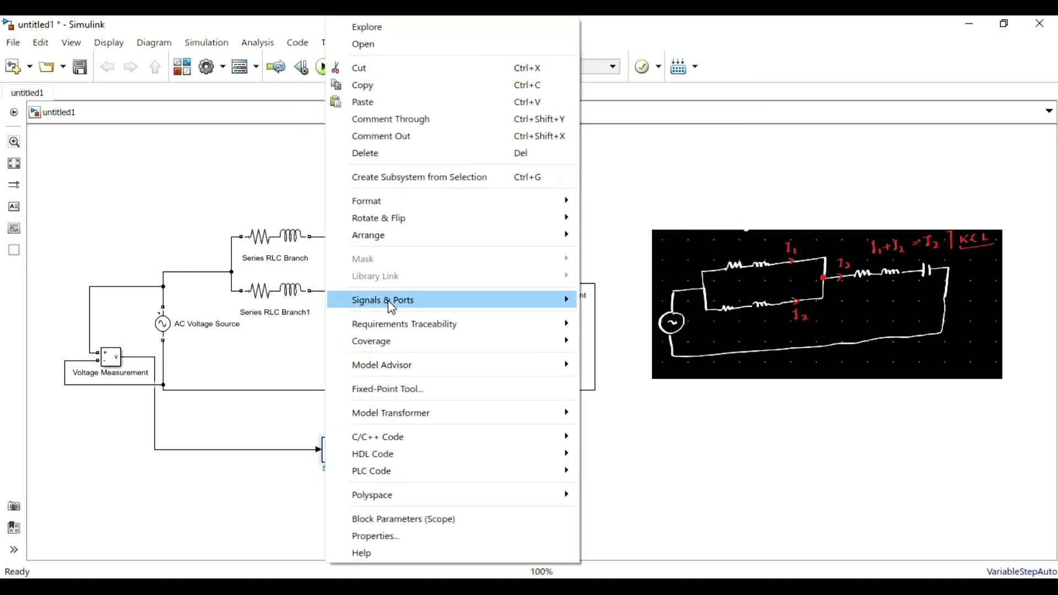
mouse_move(493, 297)
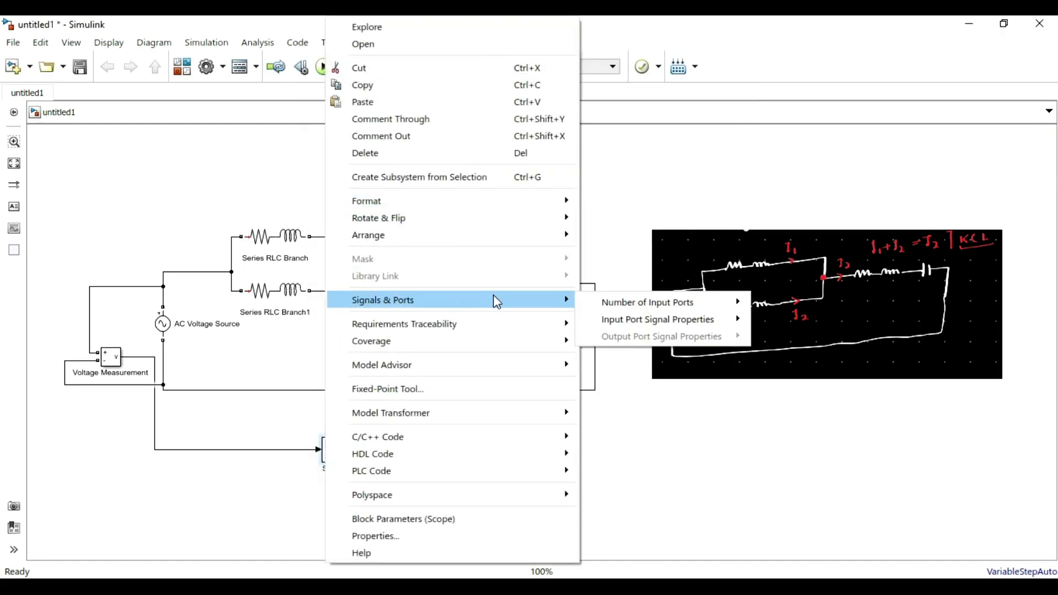
mouse_move(644, 301)
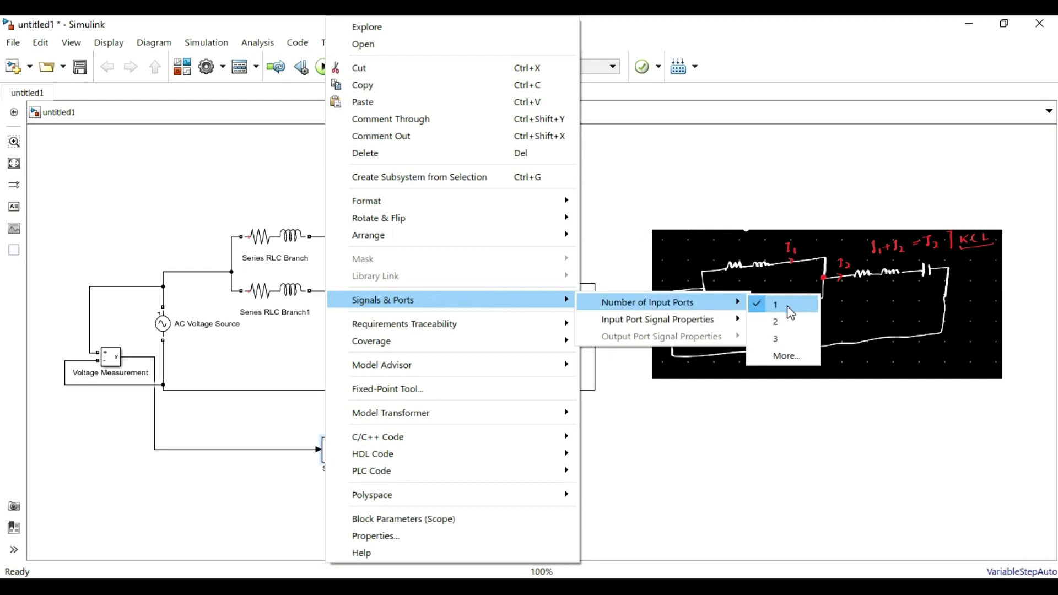
left_click(793, 323)
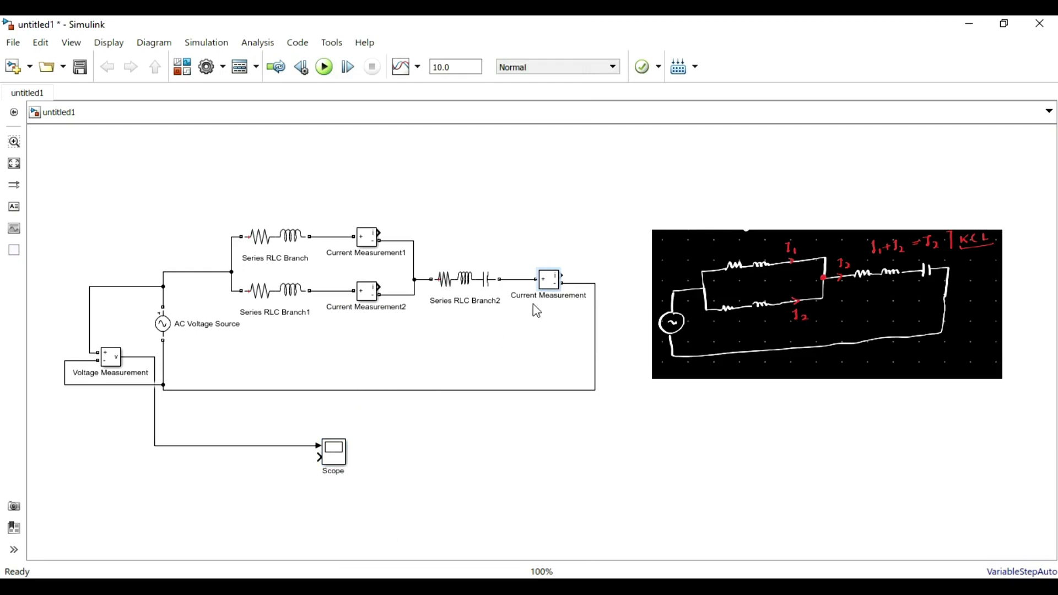
left_click_drag(563, 277, 315, 460)
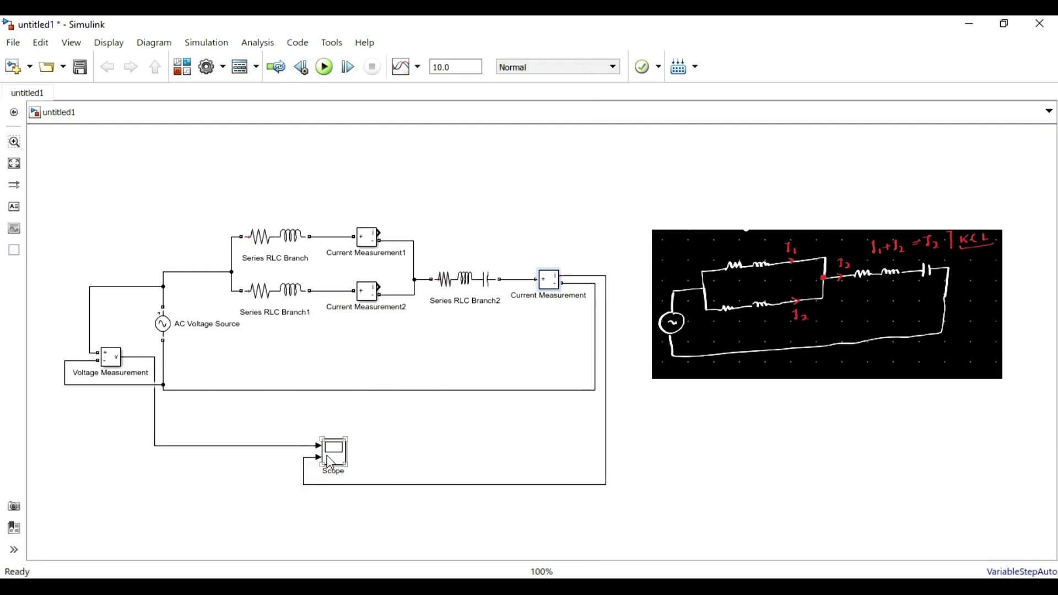
Set the Scope layout to two plots stacked vertically and dismiss its window
double_click(335, 456)
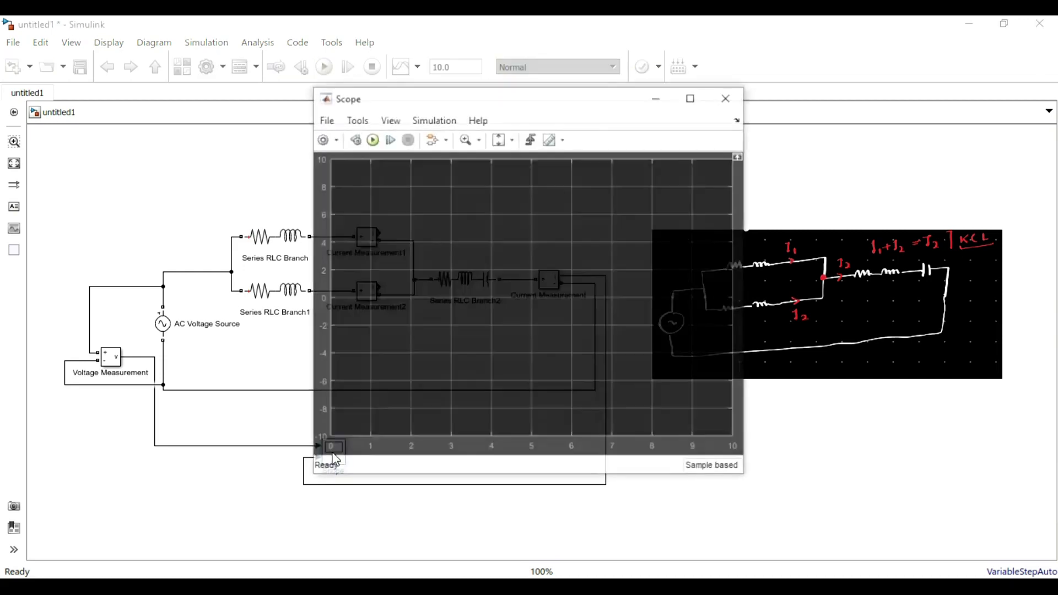
left_click(399, 120)
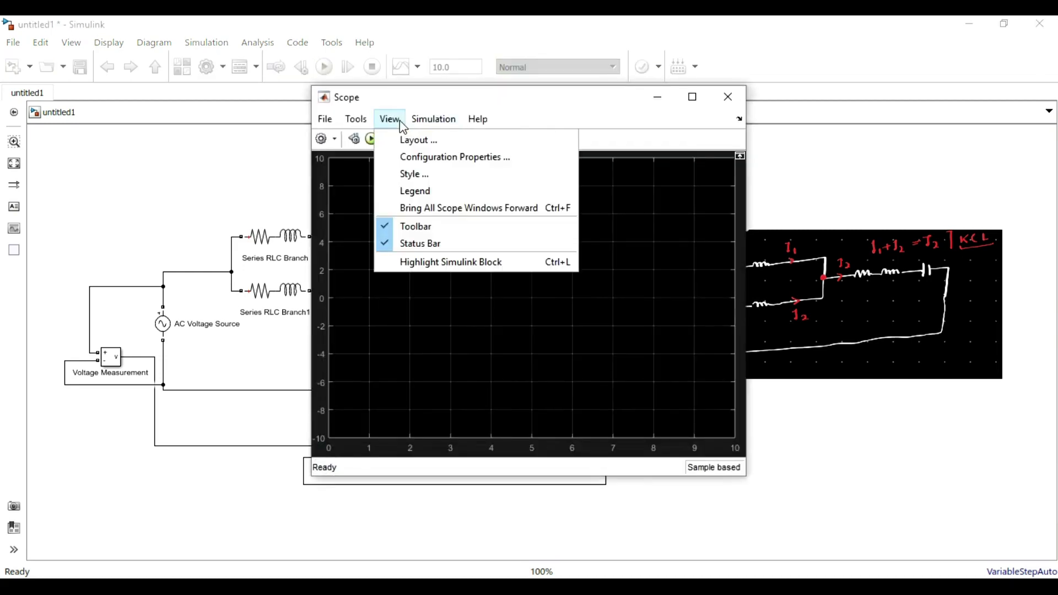
left_click(397, 138)
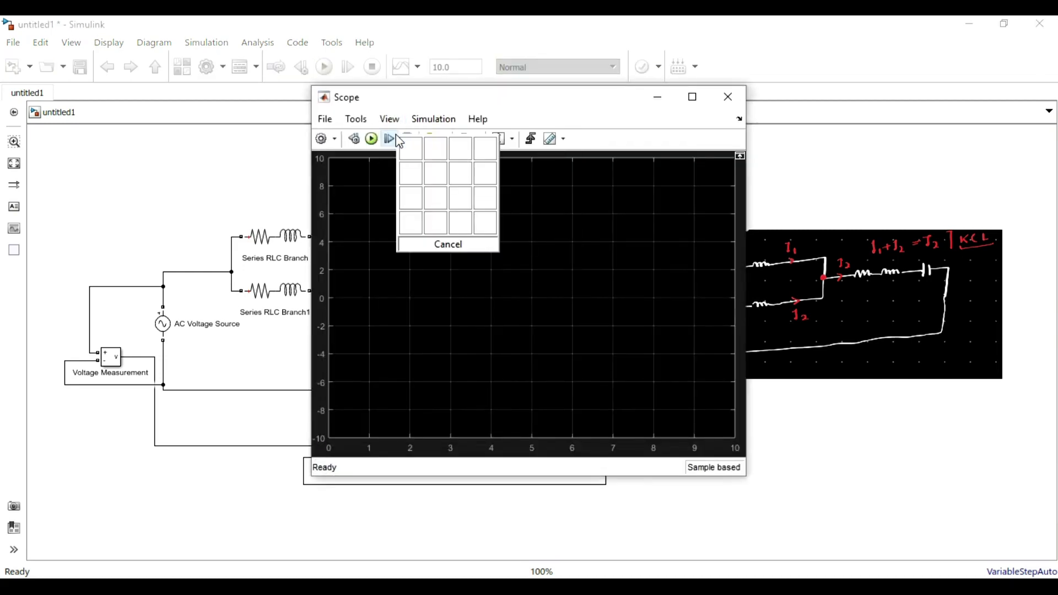
left_click(411, 178)
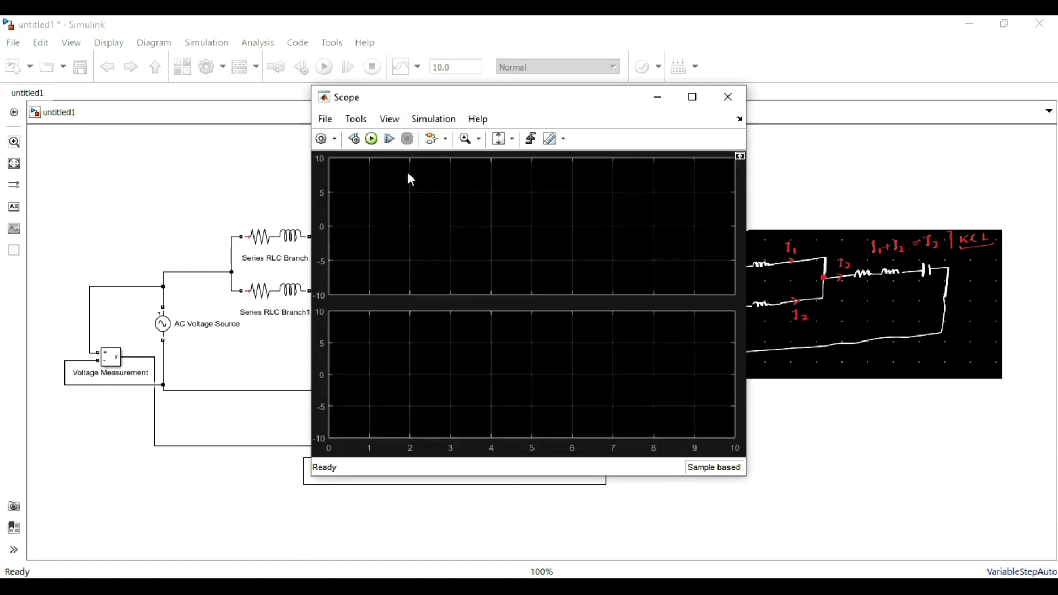
left_click(665, 105)
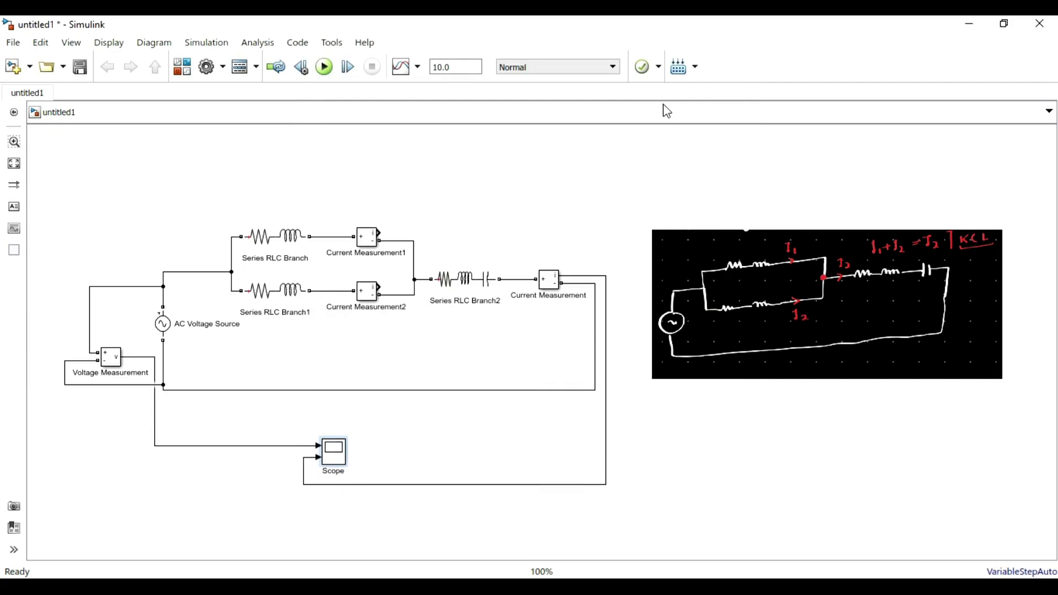
Set the simulation stop time to 0.02, try to run the model, and dismiss the Diagnostic Viewer
left_click(452, 68)
double_click(455, 69)
type("0.02")
left_click(332, 68)
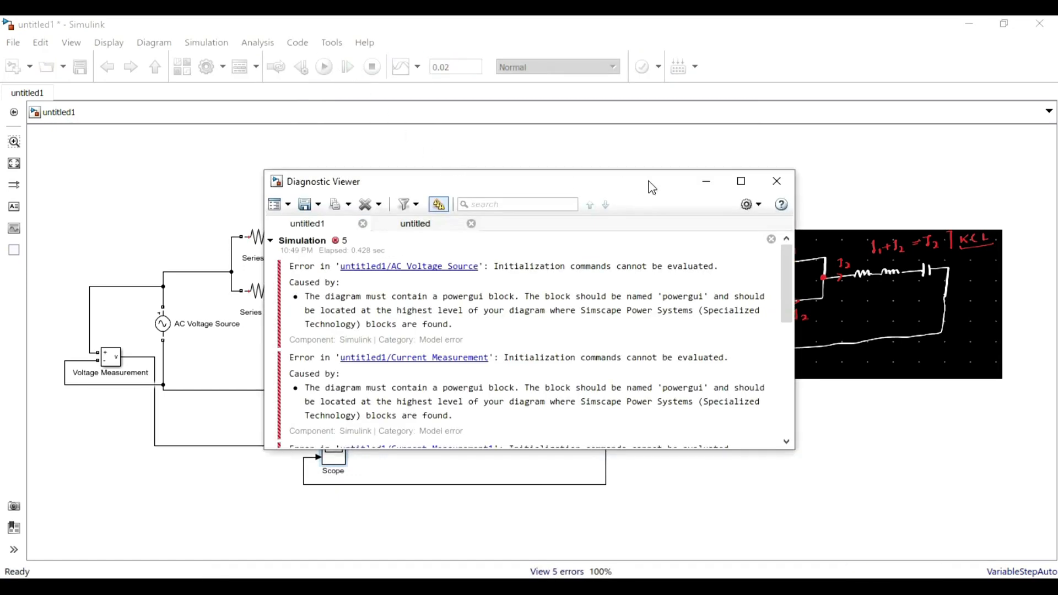
left_click(777, 188)
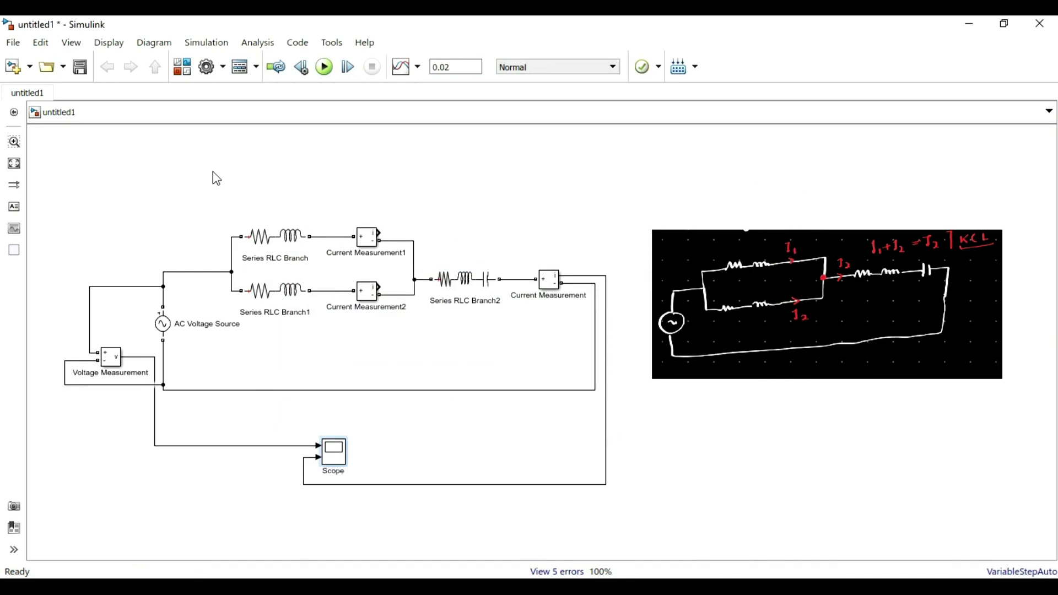
Add the powergui block from the Power Systems Specialized Technology Fundamental Blocks library above the circuit sketch and view its solver parameters
left_click(186, 72)
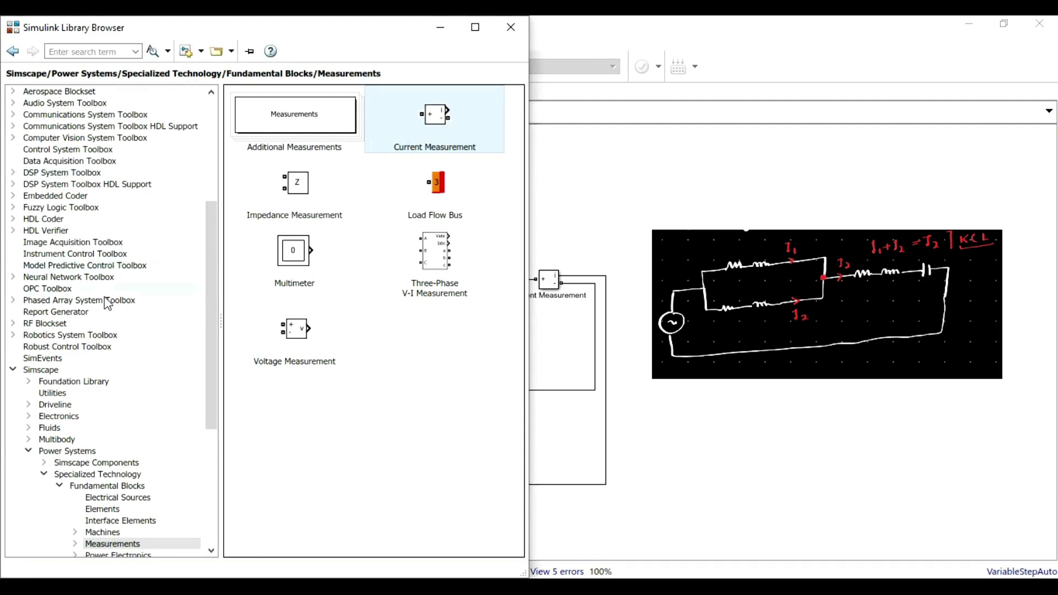
left_click(69, 455)
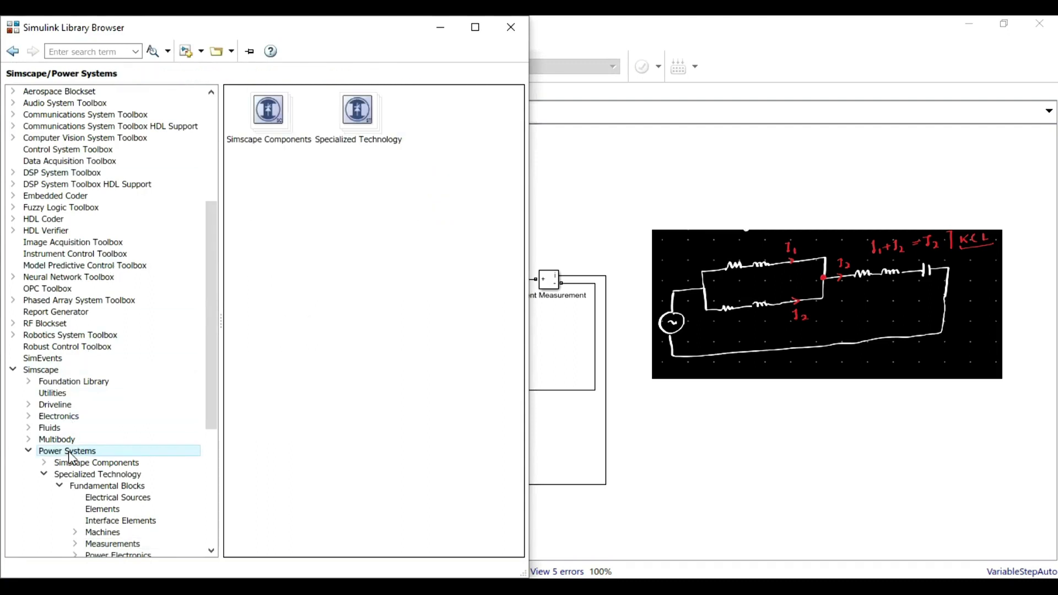
left_click(55, 373)
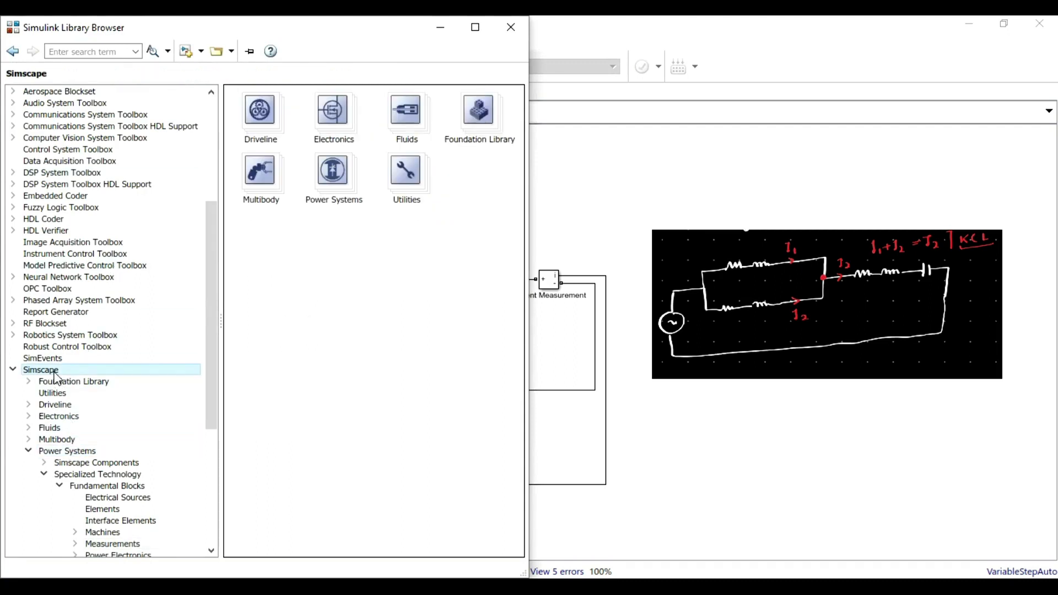
double_click(340, 196)
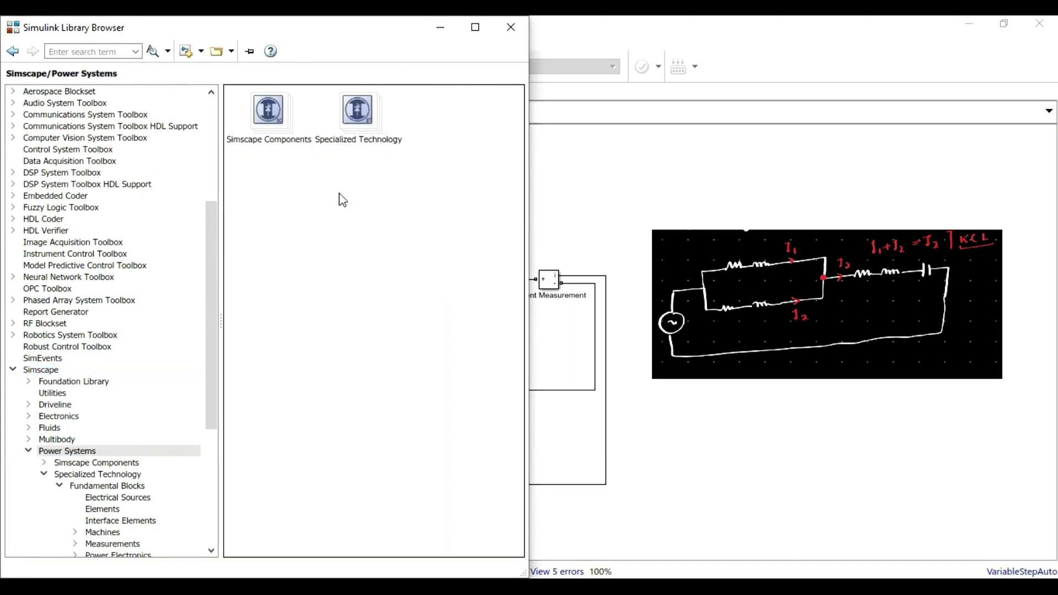
double_click(342, 131)
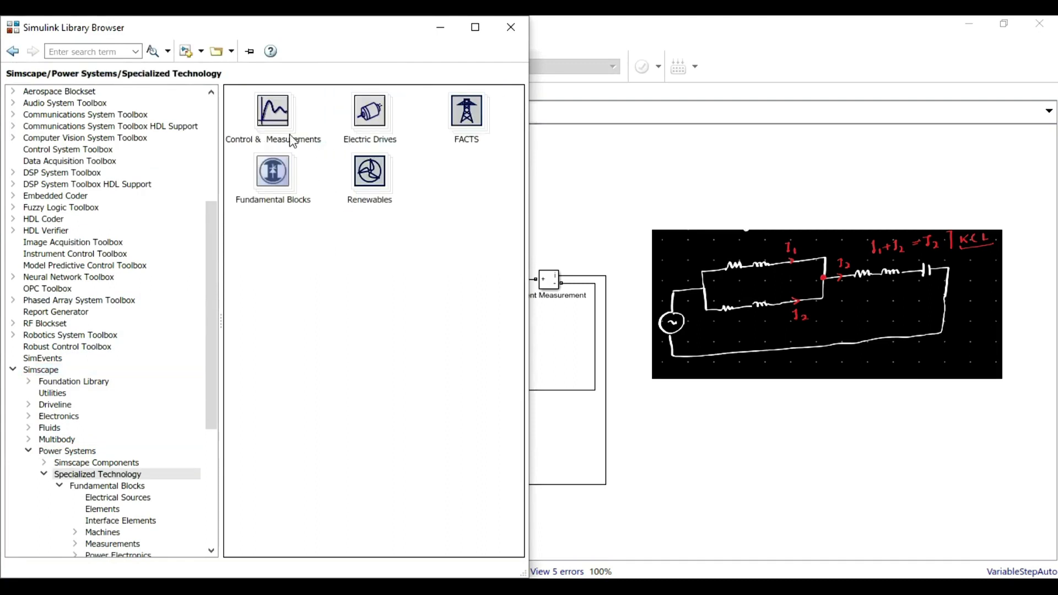
double_click(284, 177)
left_click_drag(285, 269, 812, 169)
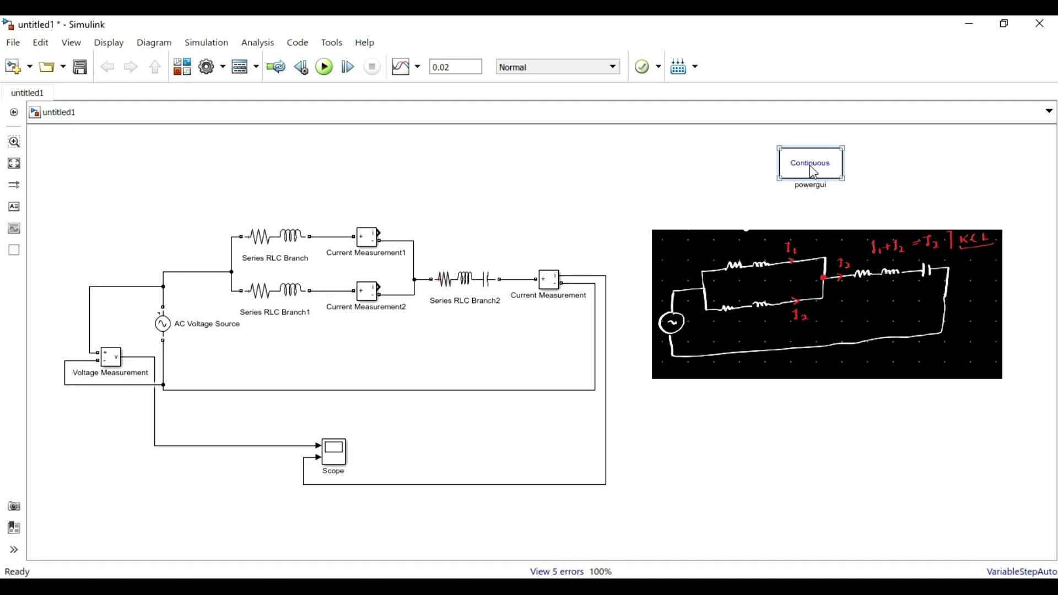
double_click(811, 167)
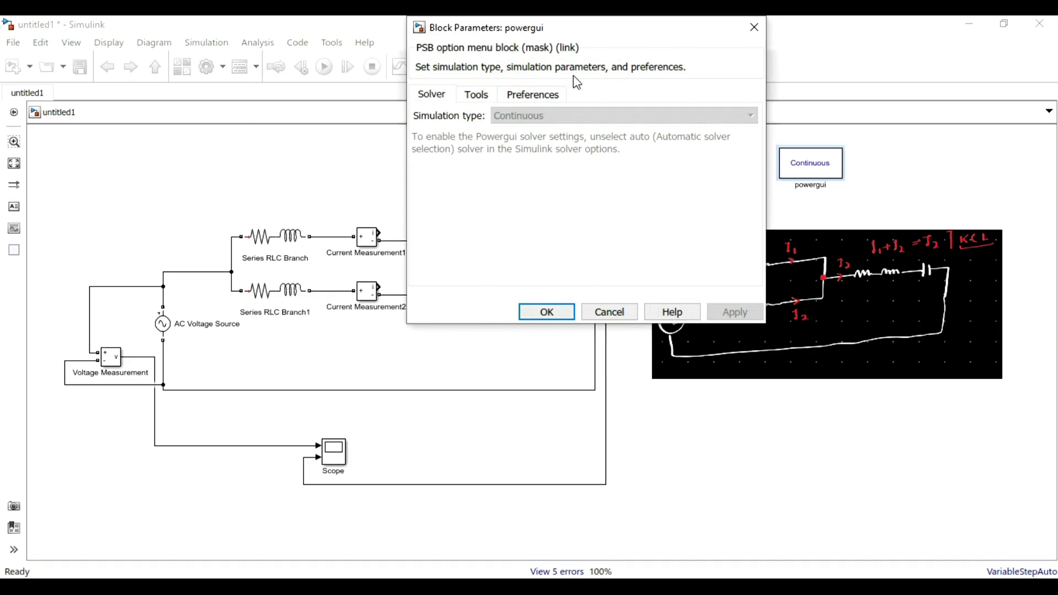
left_click(759, 34)
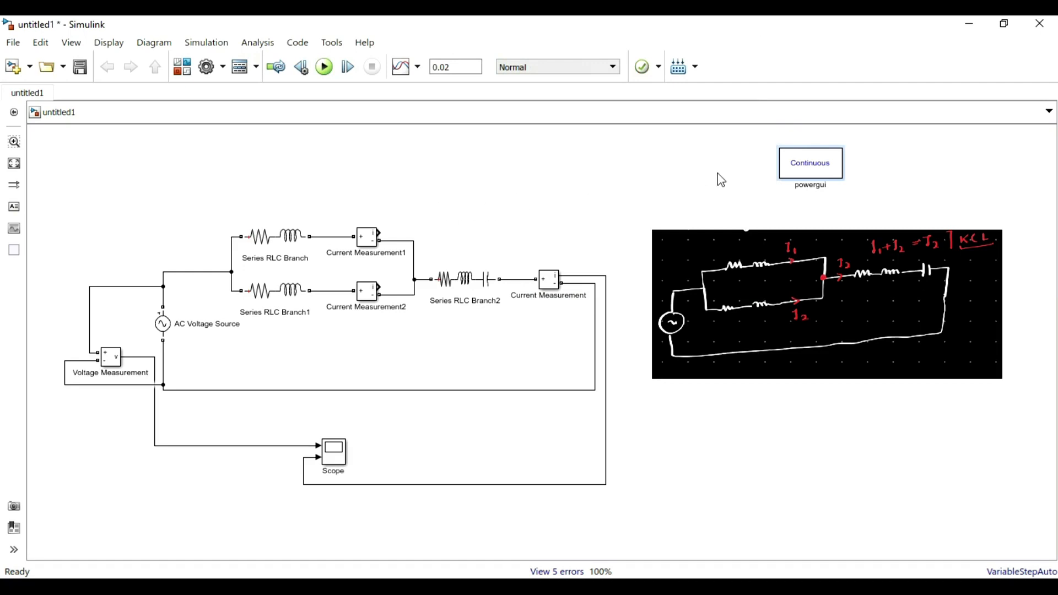
Run the simulation and open the Scope to examine the source voltage and RLC branch current waveforms
left_click(803, 176)
left_click(326, 74)
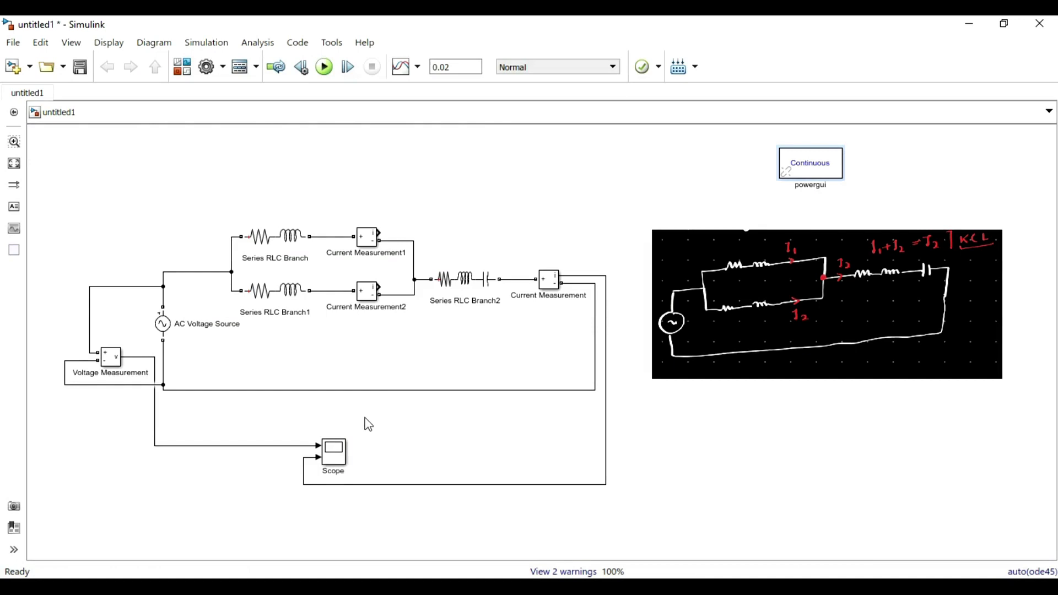
double_click(334, 453)
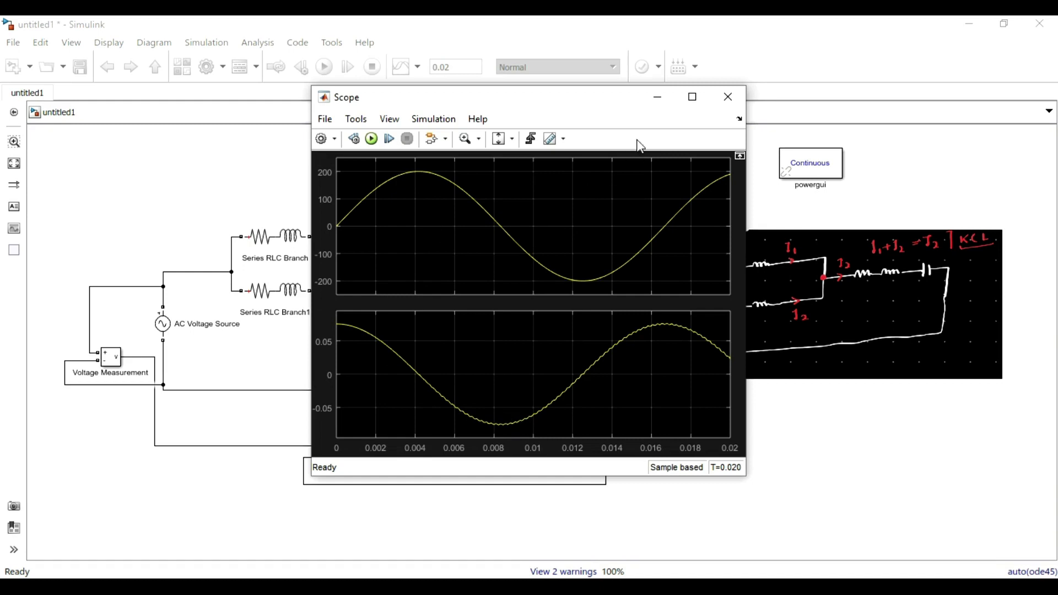
Minimize the Scope window and add a Display block from Simulink/Sinks in the empty area above Series RLC Branch2
left_click(658, 103)
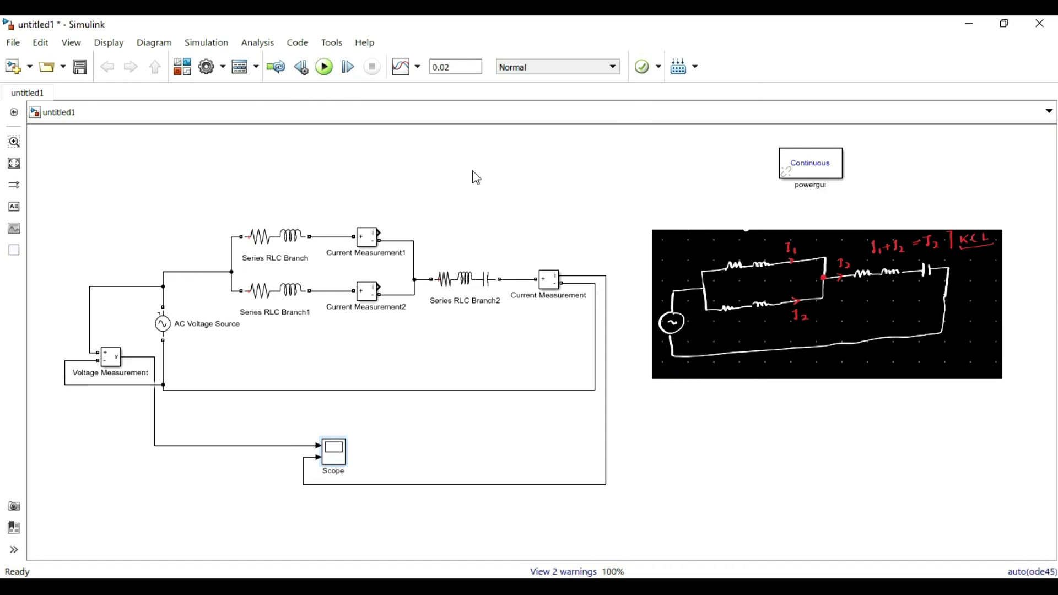
double_click(491, 179)
type("dip")
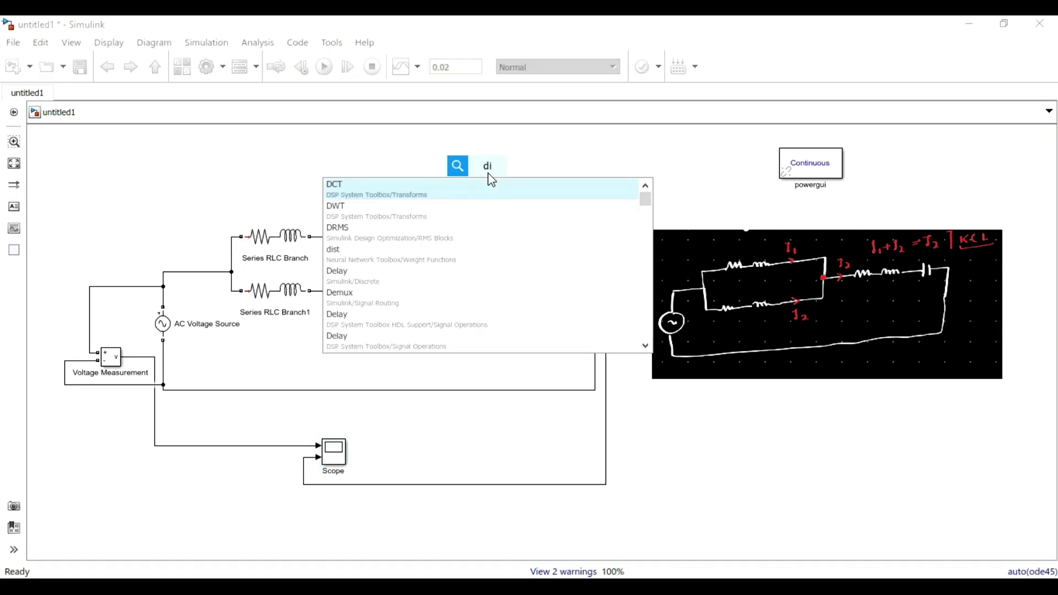
key("BackSpace")
type("spla")
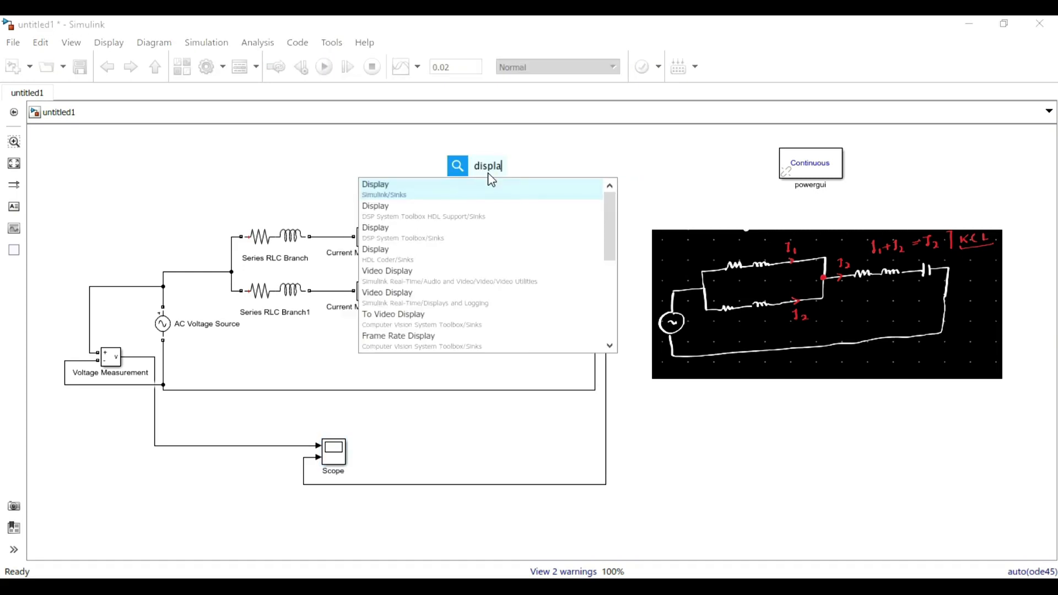
left_click(462, 199)
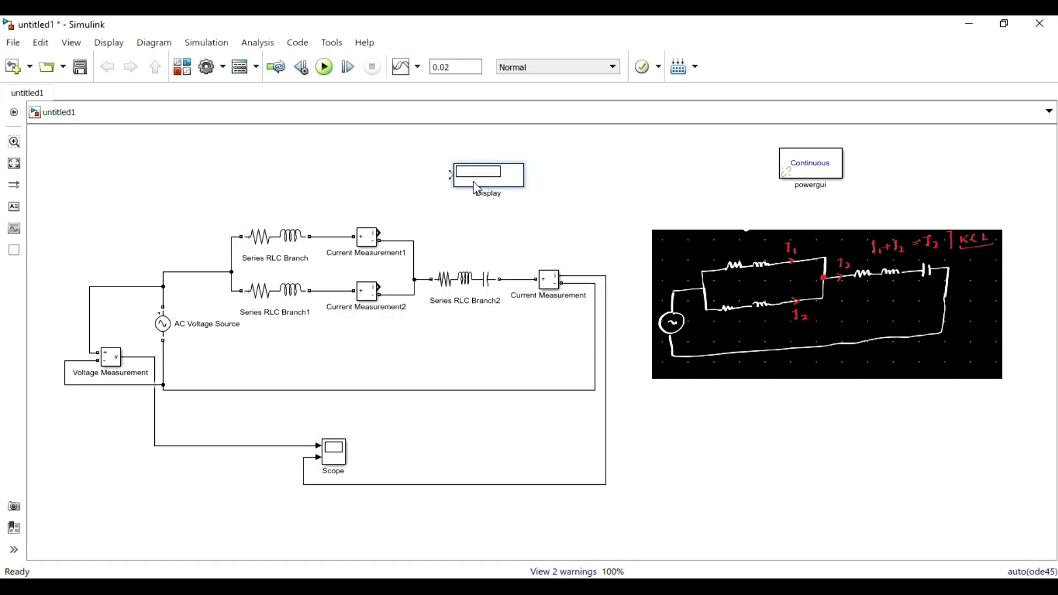
left_click(376, 244)
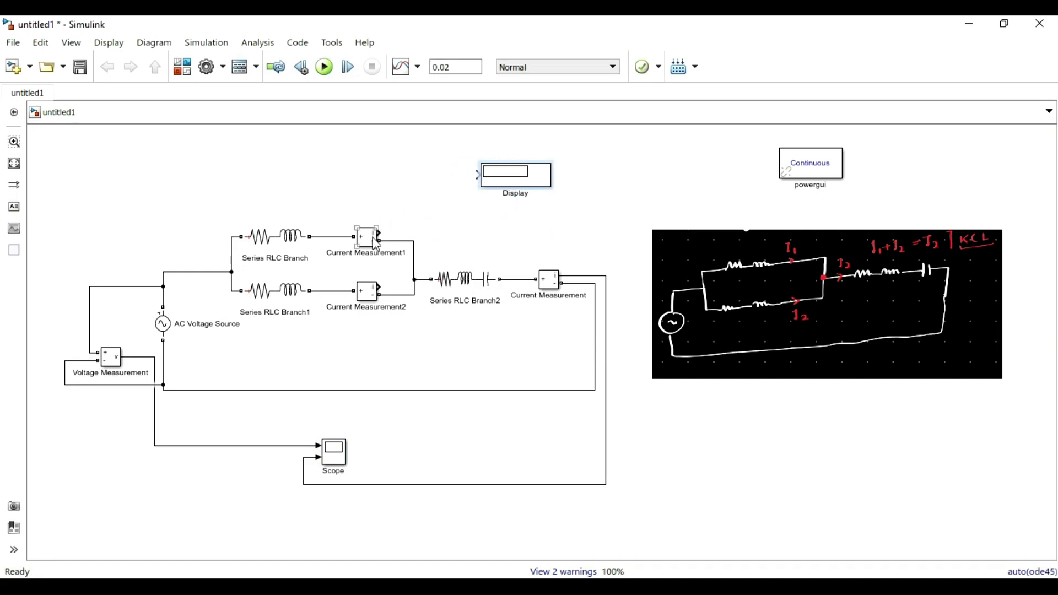
left_click(368, 291)
left_click(461, 243)
left_click_drag(502, 179, 504, 164)
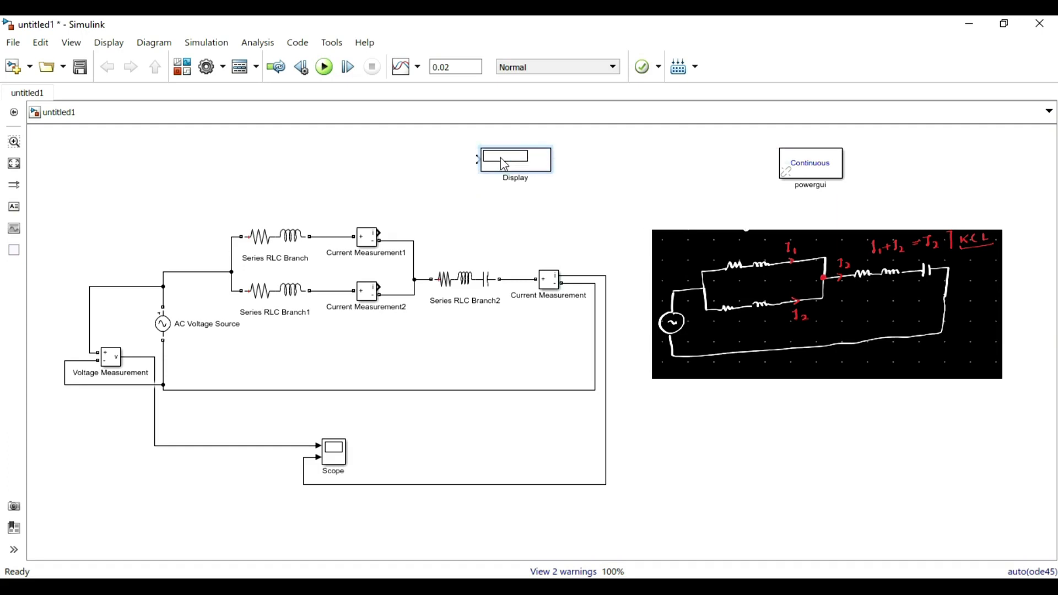
Add an RMS block from Specialized Technology Measurements fed by Current Measurement1's signal output, and a copy below it fed by Current Measurement2
left_click(408, 173)
type("rms")
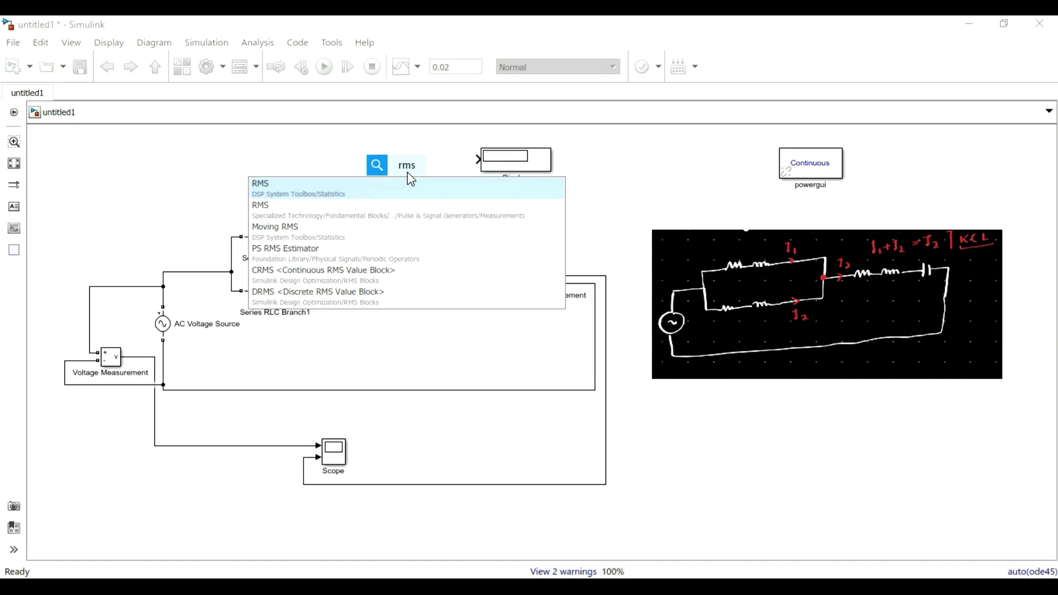
left_click(405, 215)
left_click_drag(418, 182, 433, 190)
left_click(374, 245)
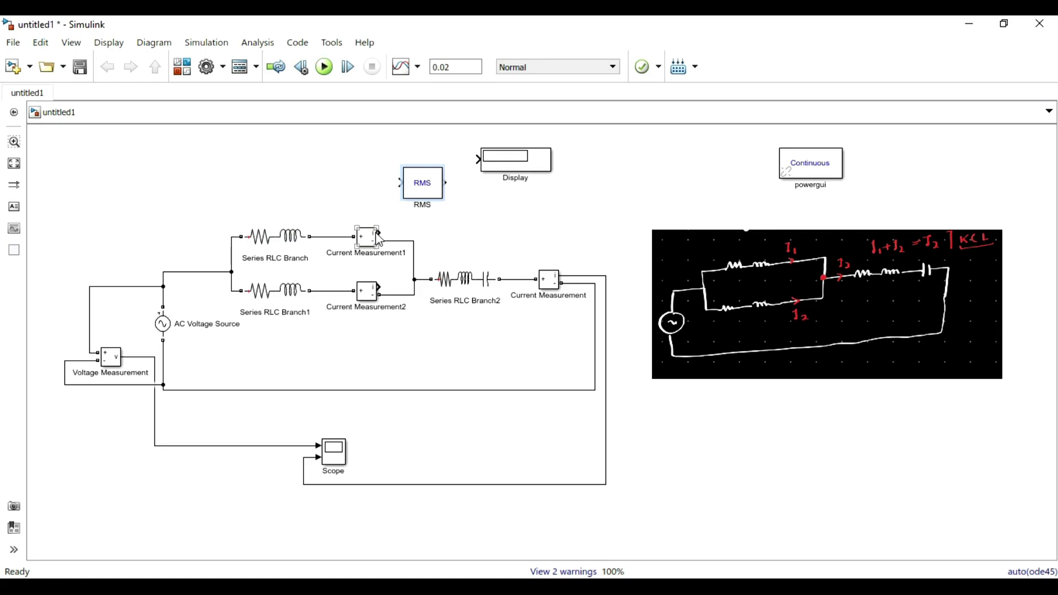
left_click_drag(380, 233, 399, 183)
left_click_drag(416, 188, 449, 241)
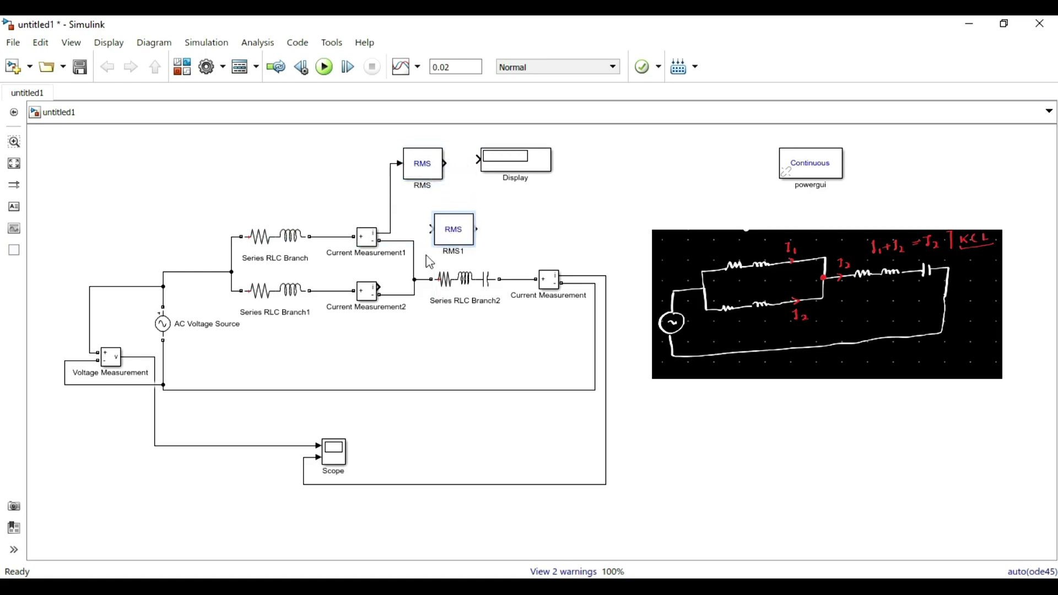
left_click_drag(379, 295, 432, 229)
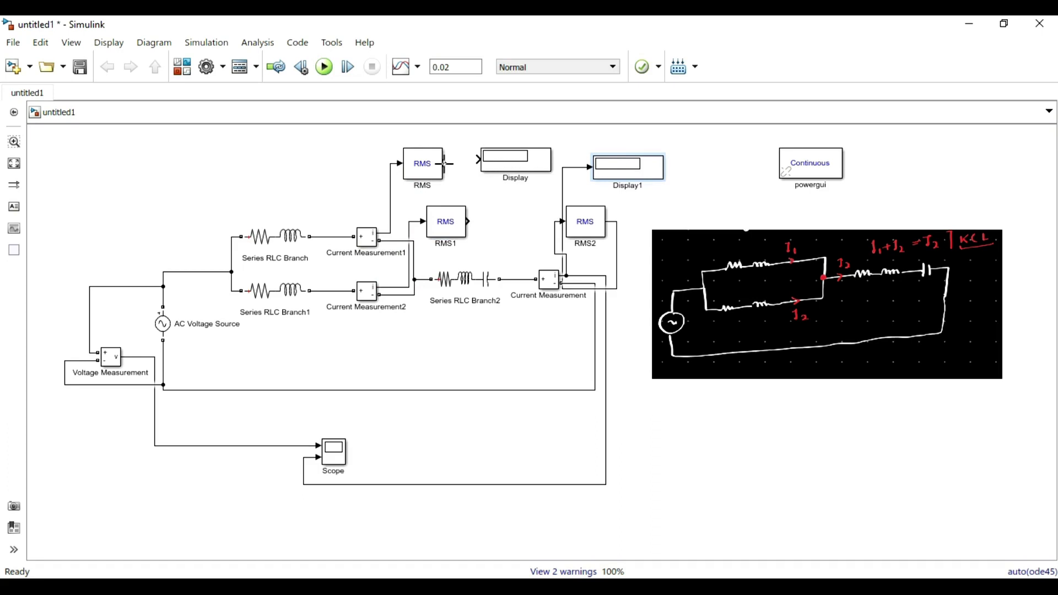
Rearrange the readout blocks: shift RMS1 slightly left, place Display1 just above RMS2, and move Display up and right to free space
left_click(451, 233)
left_click_drag(451, 230, 428, 230)
left_click_drag(433, 228, 437, 228)
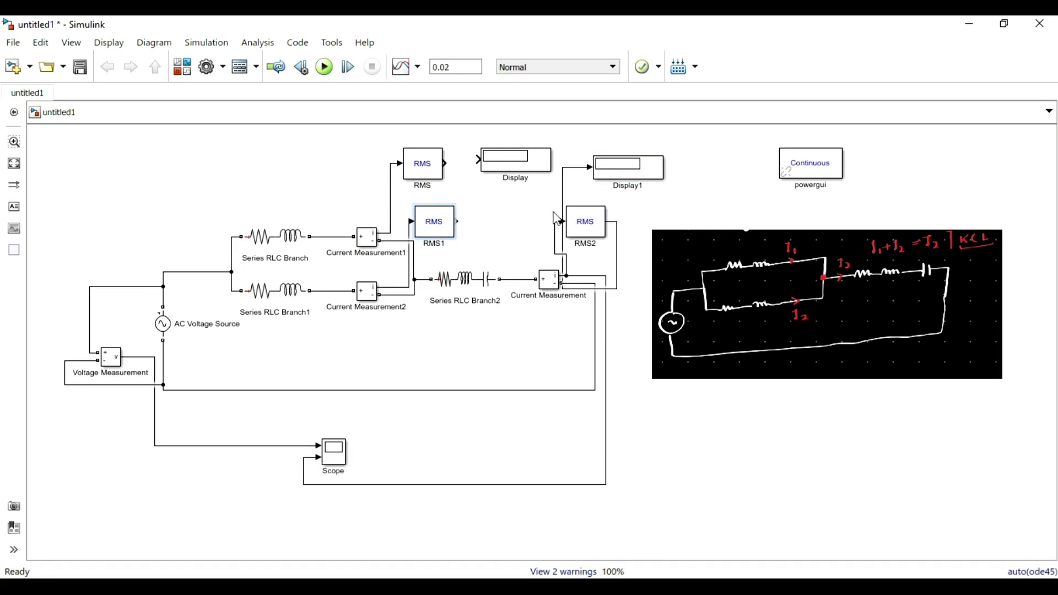
left_click_drag(618, 184, 611, 204)
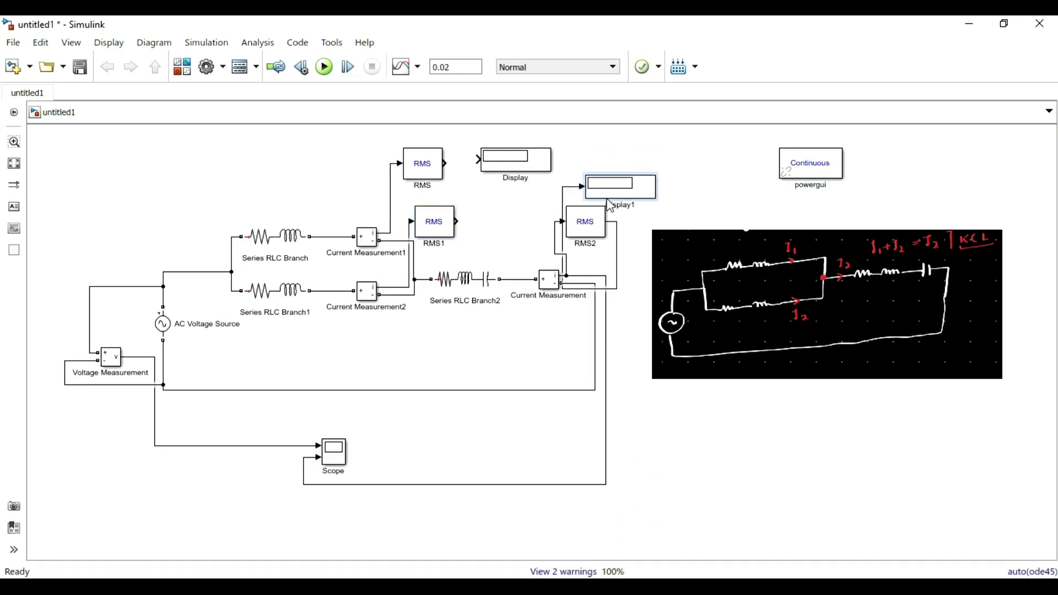
left_click(539, 167)
left_click_drag(538, 167, 593, 156)
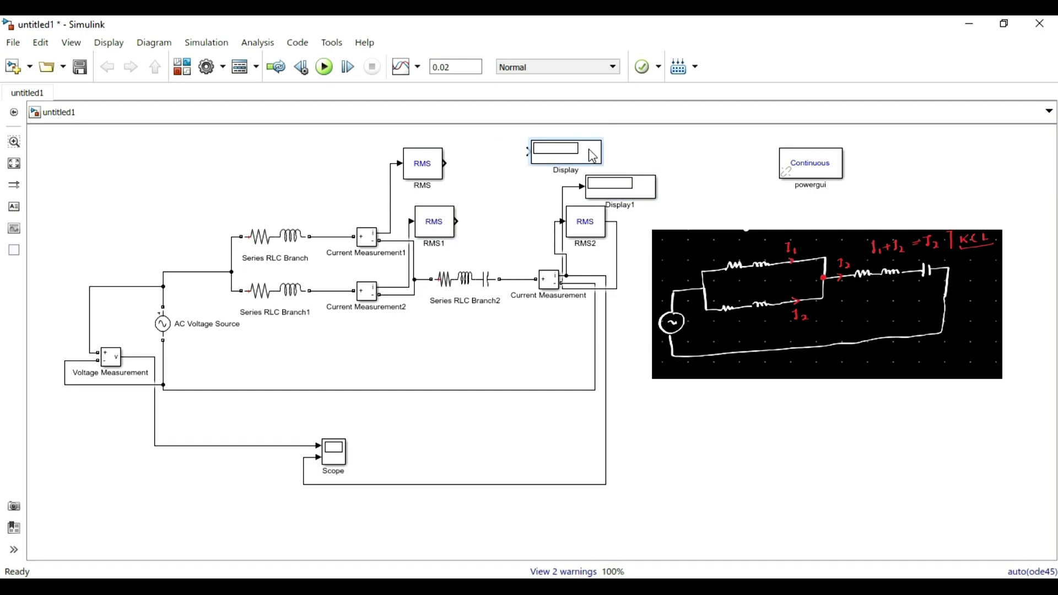
Insert an Add block from Simulink/Math Operations between the RMS and Display blocks and connect the RMS output to its first input
left_click(431, 235)
left_click(486, 196)
double_click(484, 195)
type("add")
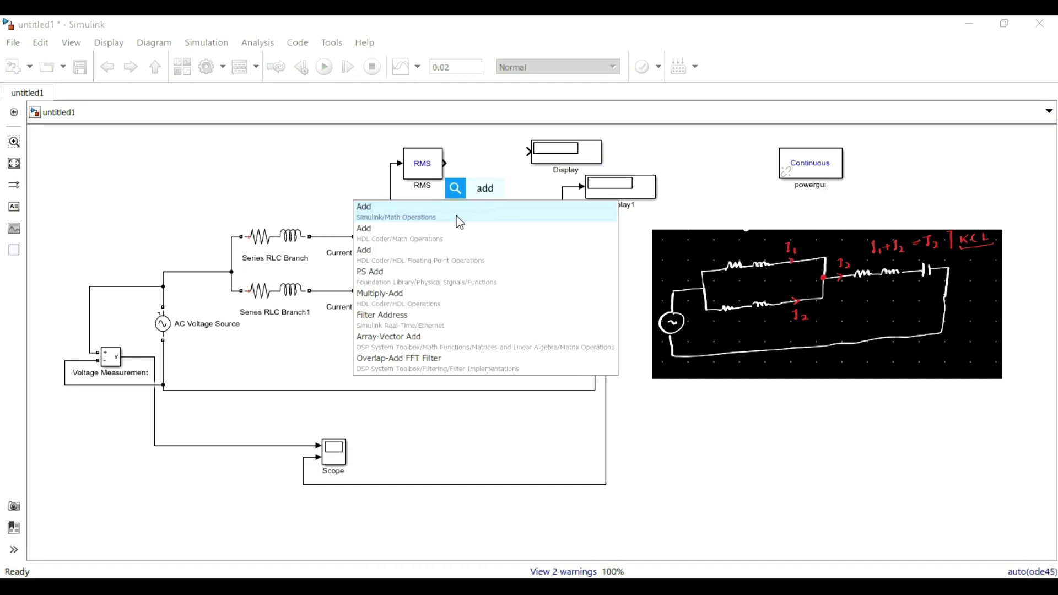
left_click(457, 214)
mouse_move(478, 193)
left_mouse_down()
mouse_move(460, 176)
mouse_move(470, 179)
left_mouse_up()
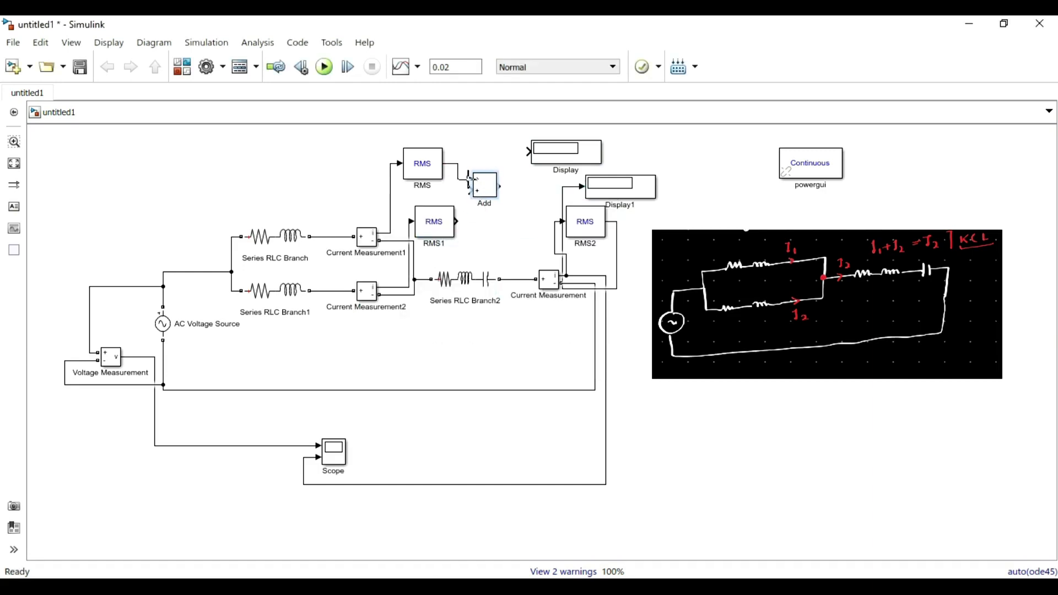
Connect RMS1 to the Add block's second input and the sum output to Display, and run the simulation
left_click_drag(456, 221, 527, 152)
left_click(497, 187)
left_click(329, 68)
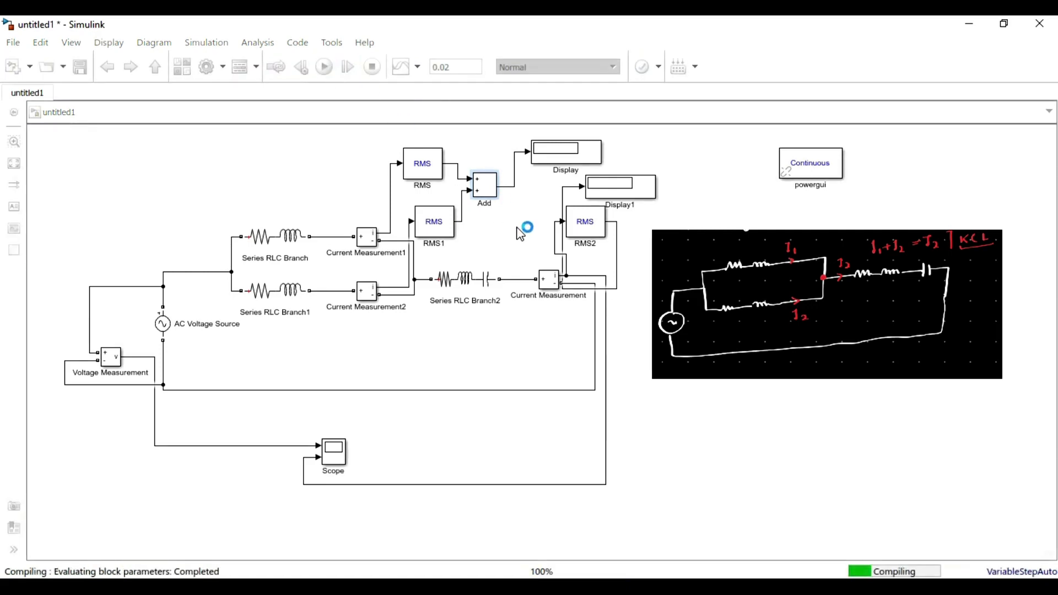